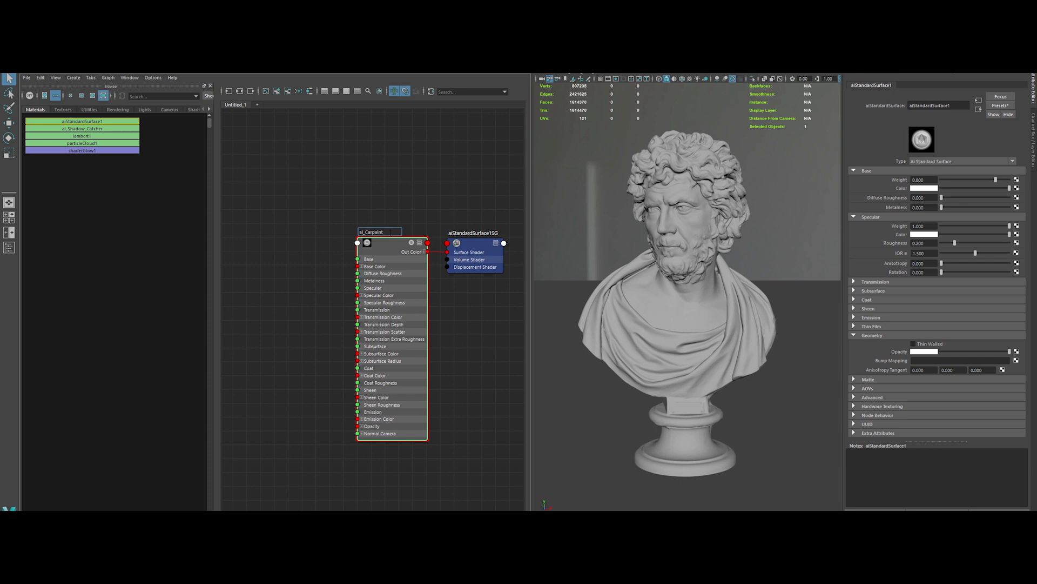
Name the material ai_Carpaint and its shading group ai_CarpaintSG, and assign the material to the statue.
key("Return")
double_click(464, 233)
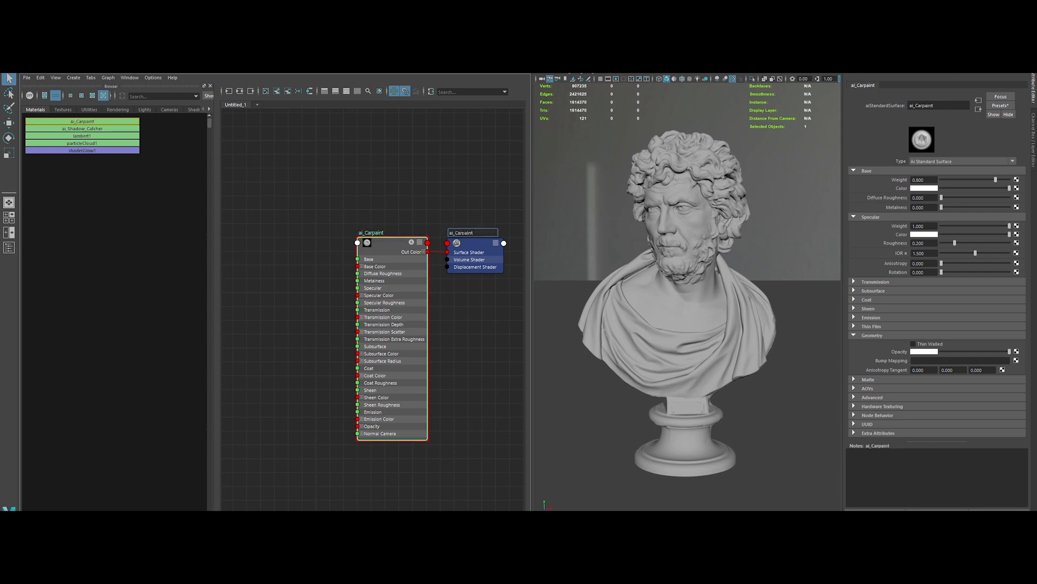
left_click(688, 225)
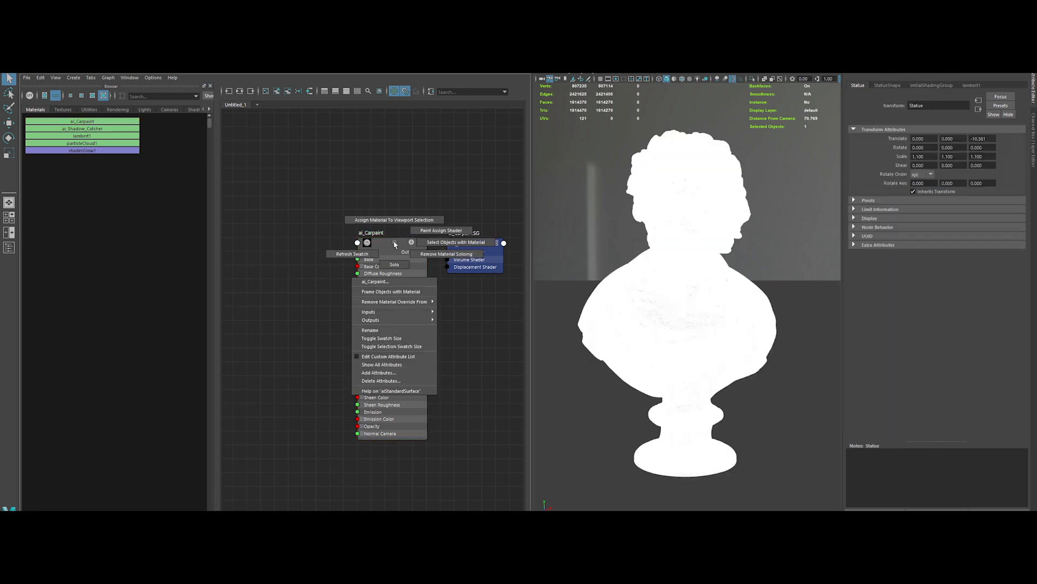
left_click(605, 194)
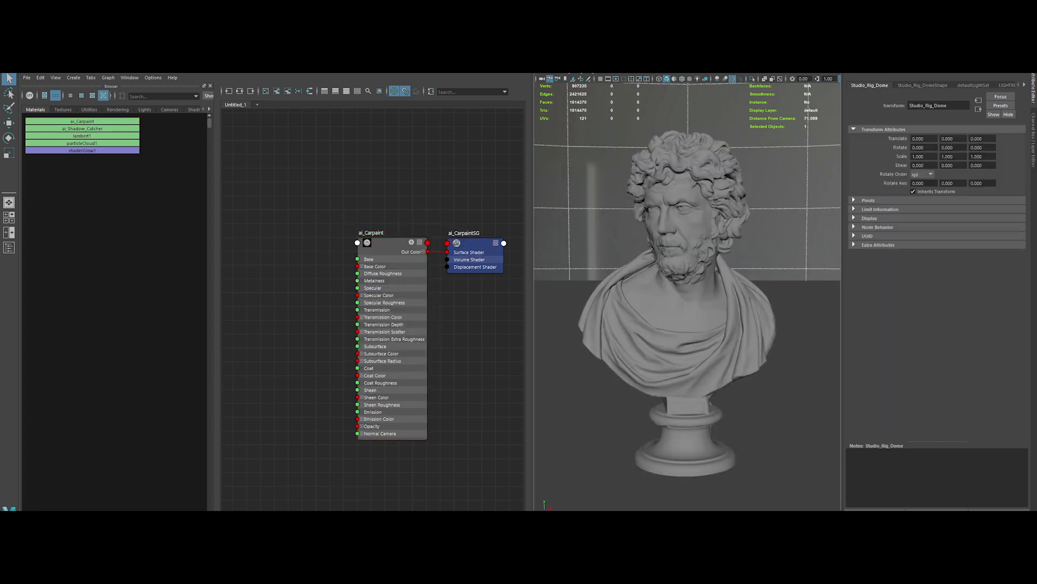
Open the Arnold RenderView and render the bust through the main camera.
left_click(391, 151)
left_click(393, 153)
scroll(505, 238, "down", 3)
middle_click_drag(505, 237, 508, 275)
scroll(585, 243, "down", 2)
middle_click_drag(585, 243, 575, 272)
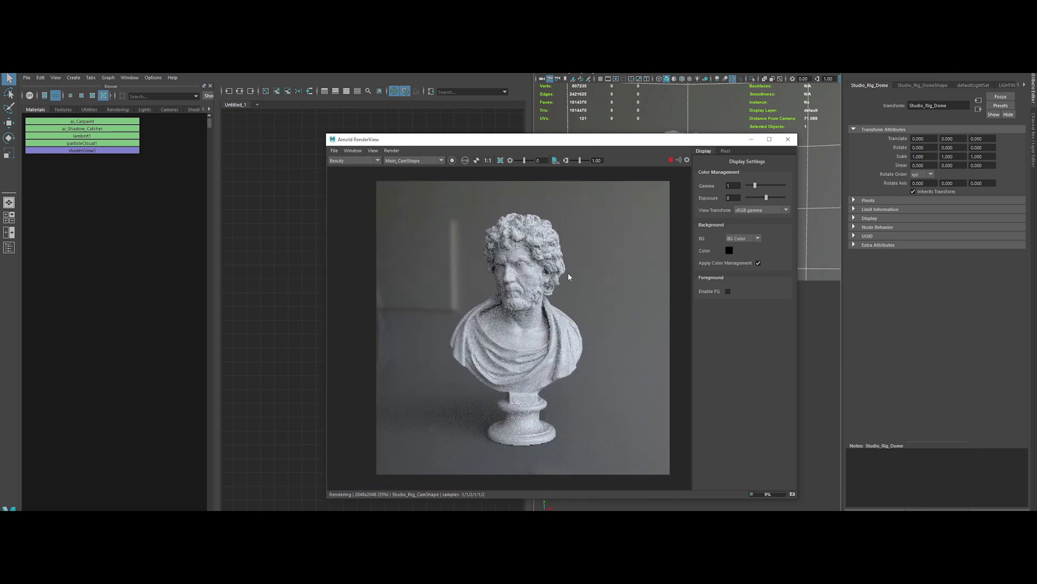
Move the render window above the viewport and limit rendering to a region around the statue's face.
left_click(671, 160)
left_click_drag(642, 140, 687, 97)
left_click_drag(591, 162, 591, 405)
scroll(630, 310, "up", 5)
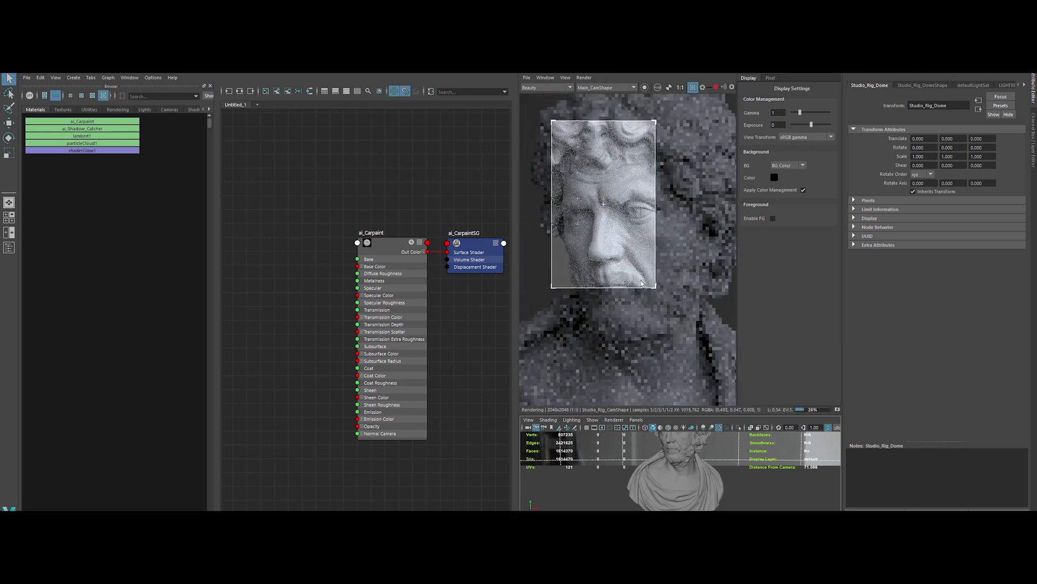
Set the ai_Carpaint base color to a dark blue and its metalness to 1.
left_click(393, 248)
left_click(892, 184)
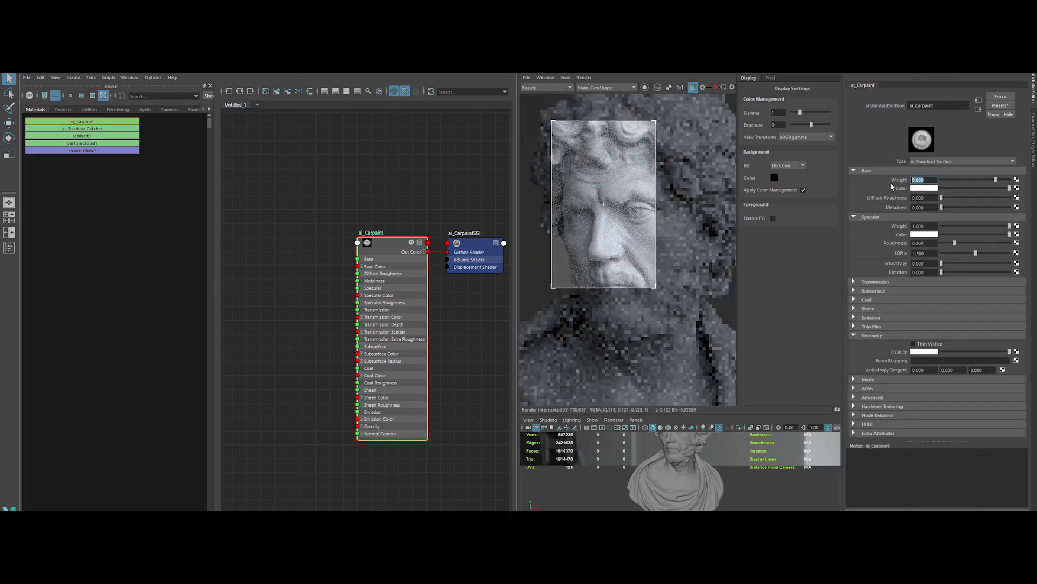
left_click(923, 189)
left_click_drag(905, 209, 920, 231)
left_click(931, 219)
left_click(929, 220)
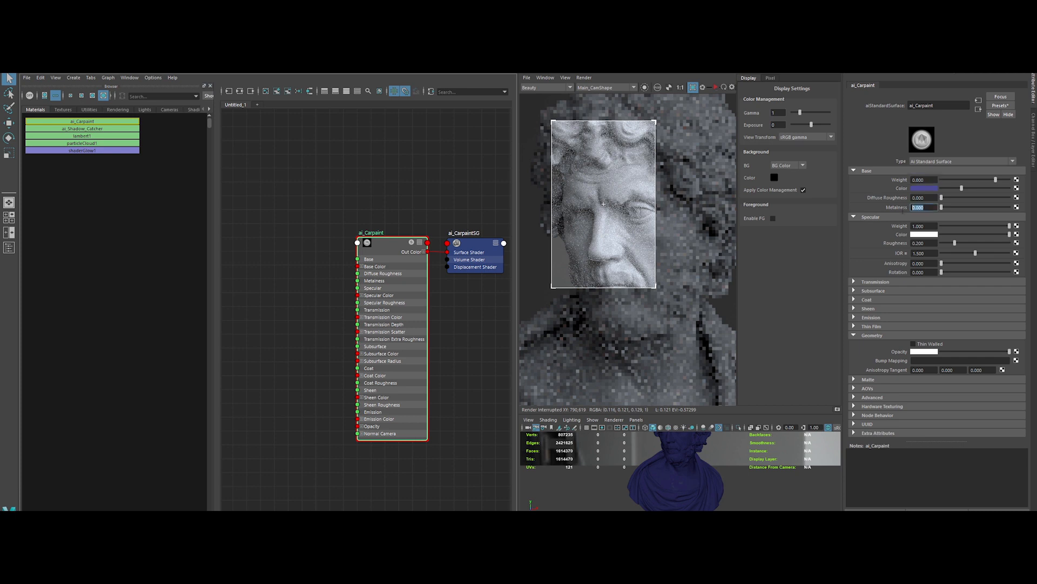
type("1")
key("Return")
Match the ai_Carpaint specular color to the blue base color.
left_click(924, 236)
left_click(886, 221)
left_click(919, 188)
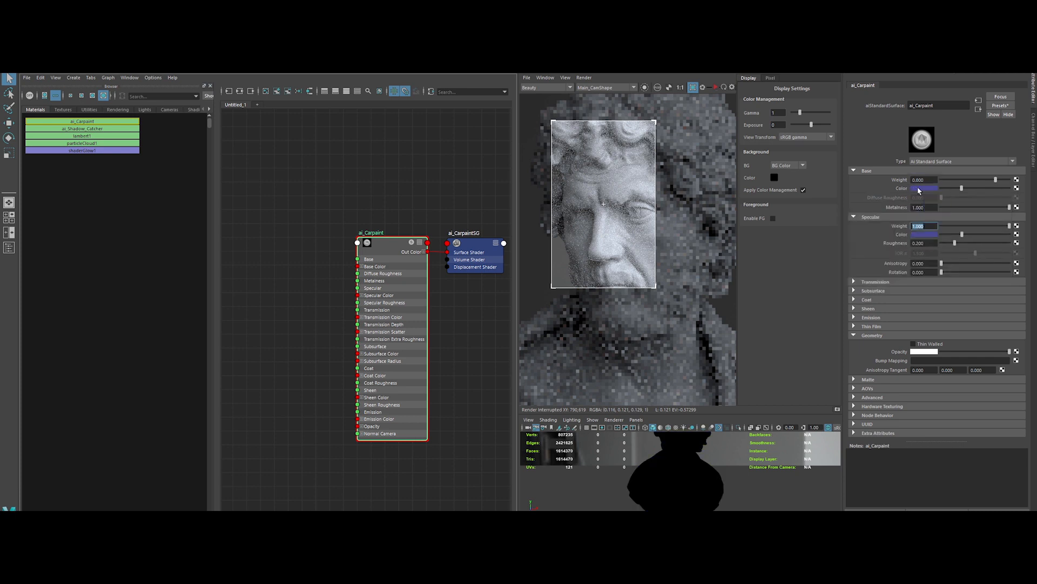
left_click(883, 217)
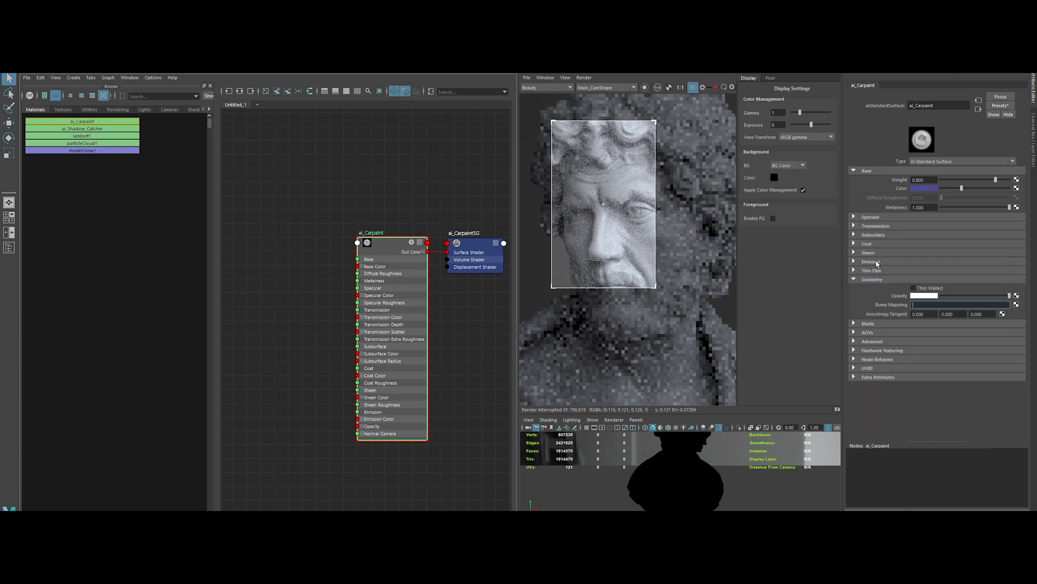
Give ai_Carpaint a coat with weight 1, bright blue color, roughness 0.05 and IOR 1.35.
left_click(866, 243)
type("1")
left_click(918, 261)
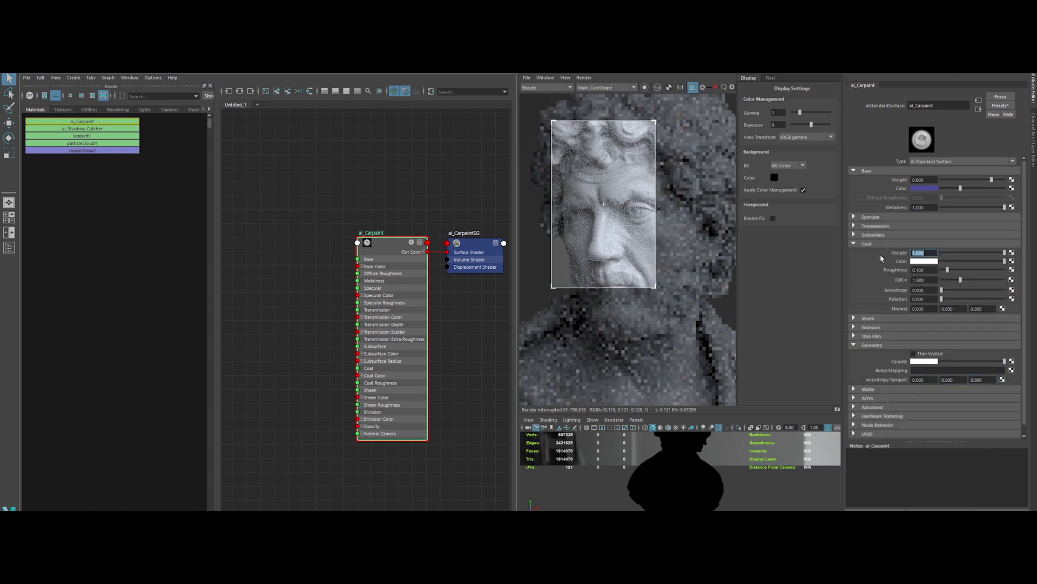
left_click(877, 255)
left_click(932, 301)
left_click_drag(935, 304, 941, 305)
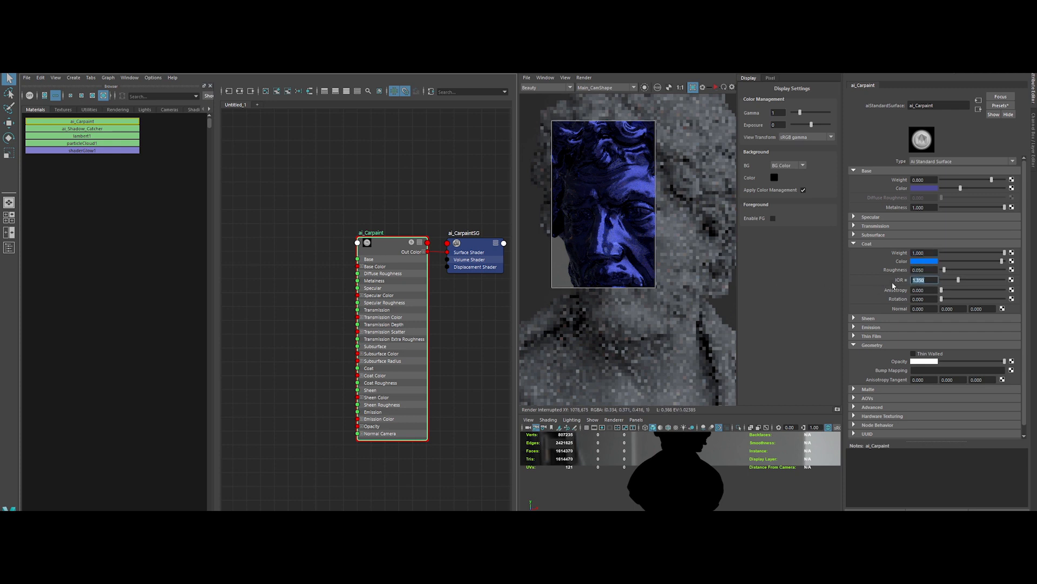
Restart the render and redraw the render region over the face to check the blue coat.
left_click(716, 87)
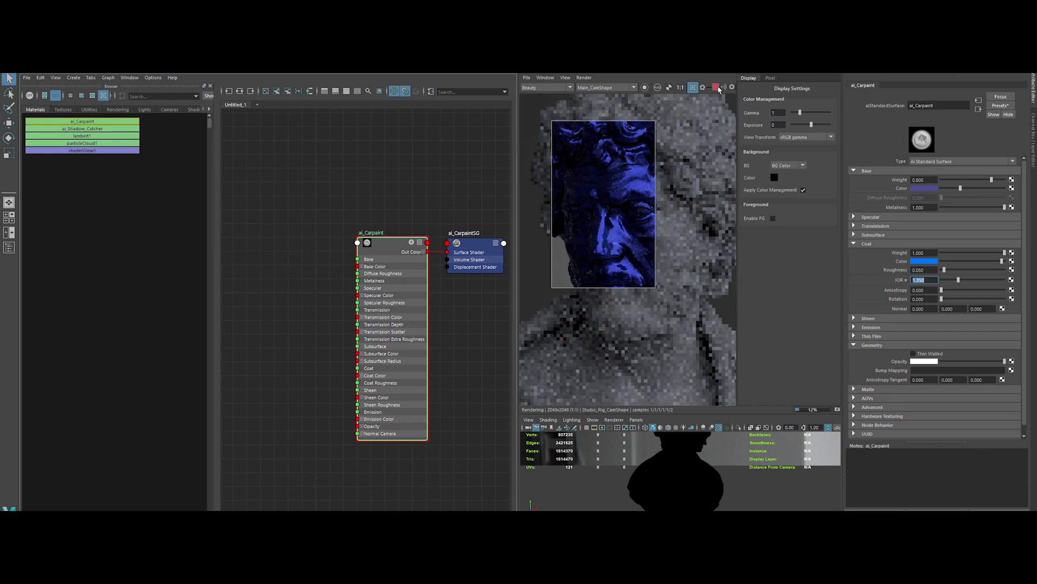
left_click_drag(590, 150, 709, 307)
left_click_drag(544, 193, 673, 355)
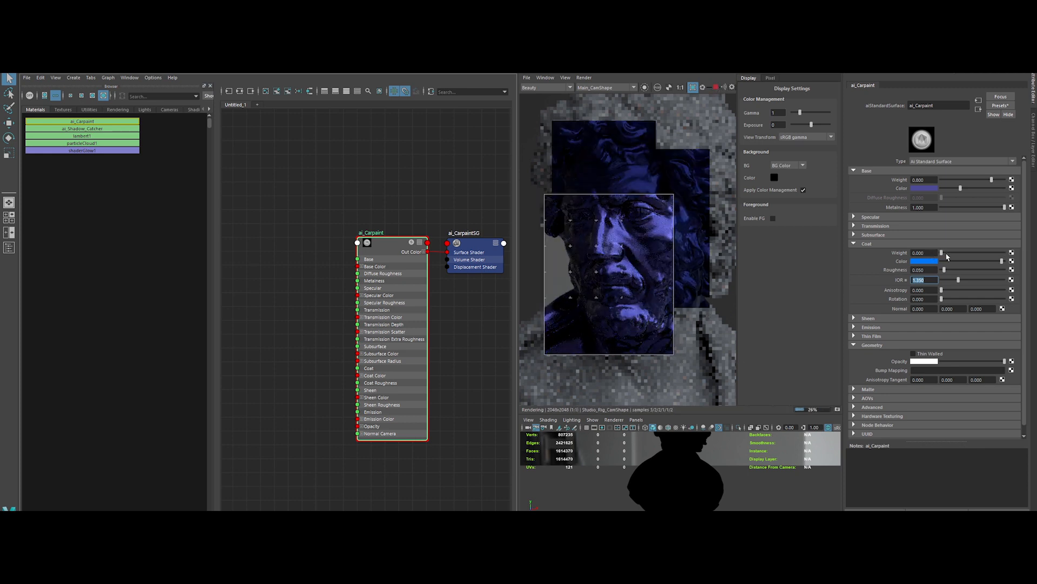
Set the coat weight to 0 and change the base color to a lighter, less saturated blue.
left_click_drag(960, 188, 971, 189)
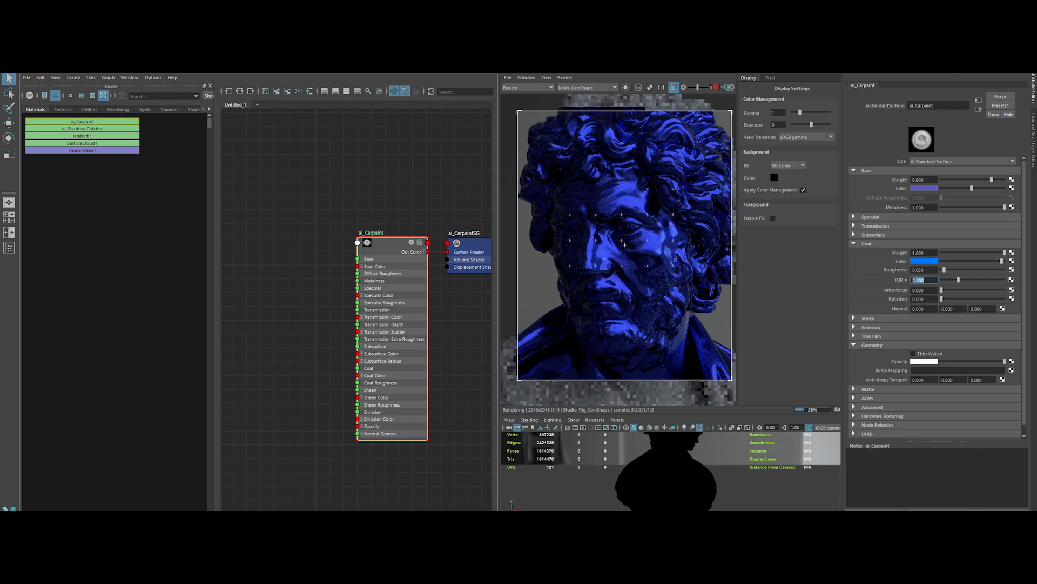
double_click(931, 253)
type("0")
key("Return")
left_click(921, 188)
left_click_drag(921, 211, 919, 211)
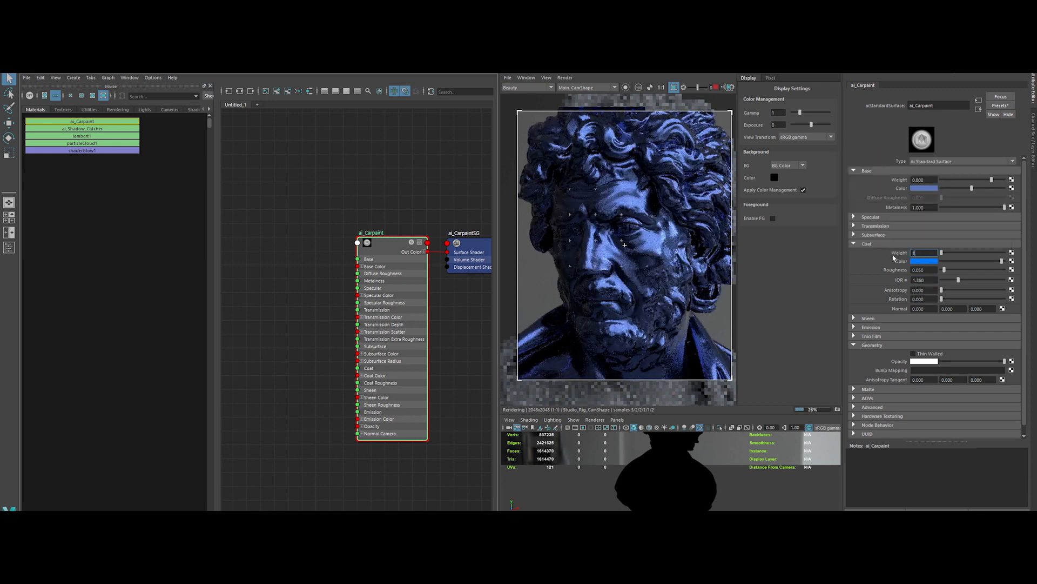
Set the coat weight back to 1 and change the coat color to a light cyan-blue.
type("1")
key("Return")
left_click(926, 261)
left_click_drag(926, 282, 922, 284)
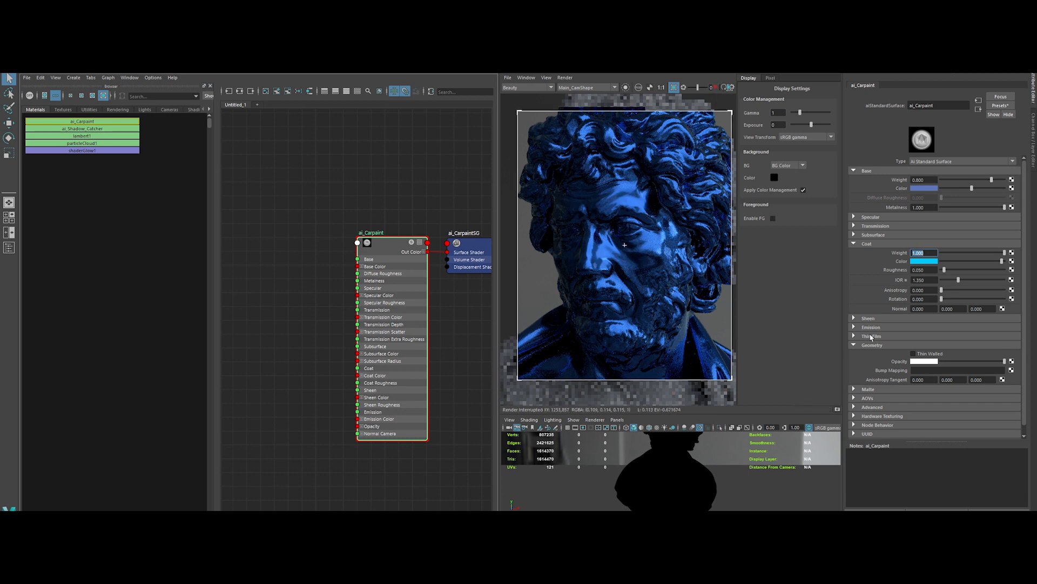
Set the ai_Carpaint thin film thickness to 300 and its IOR to 1.1.
left_click(870, 337)
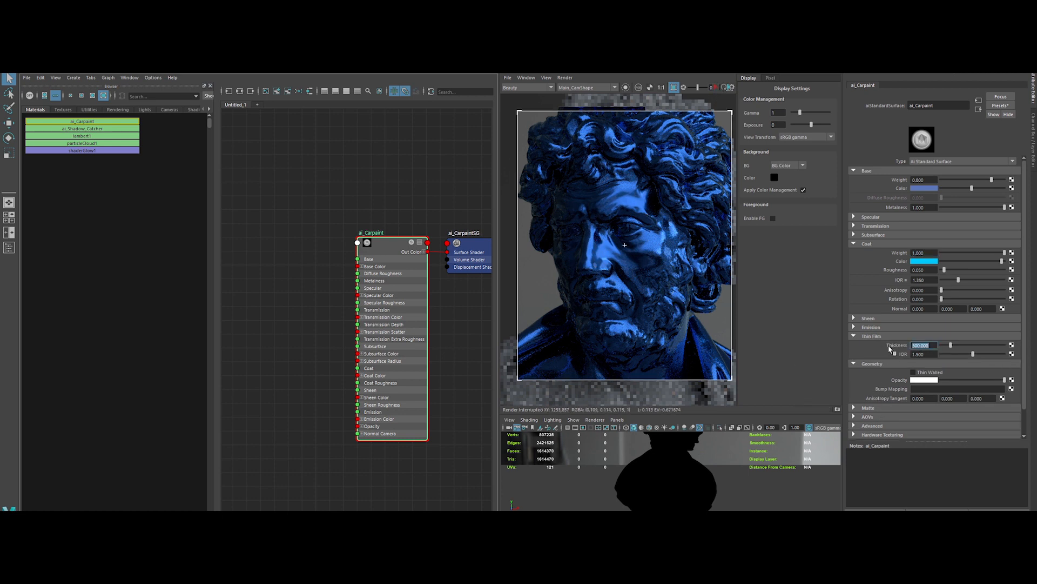
key("Tab")
type("1.1")
key("Return")
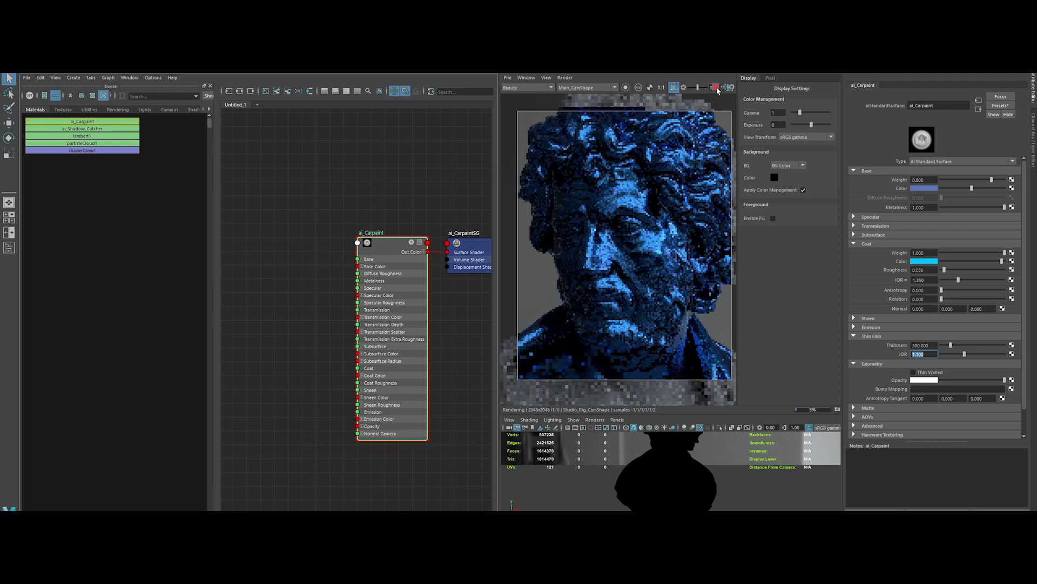
Render regions around the eye and the whole head to examine the thin film effect.
left_click_drag(590, 210, 707, 301)
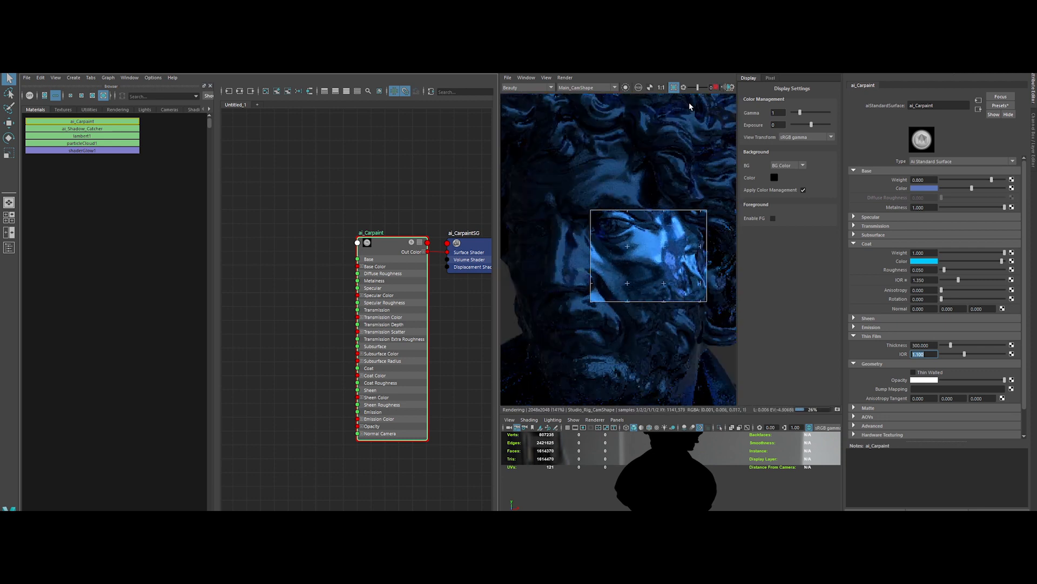
key("shift+Tab")
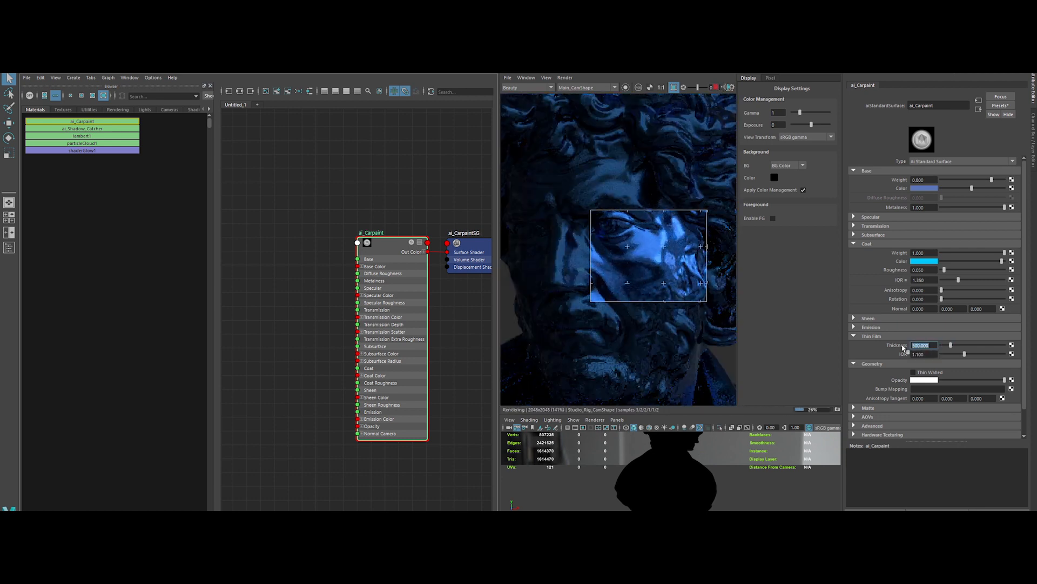
scroll(625, 199, "down", 3)
left_click_drag(521, 111, 686, 338)
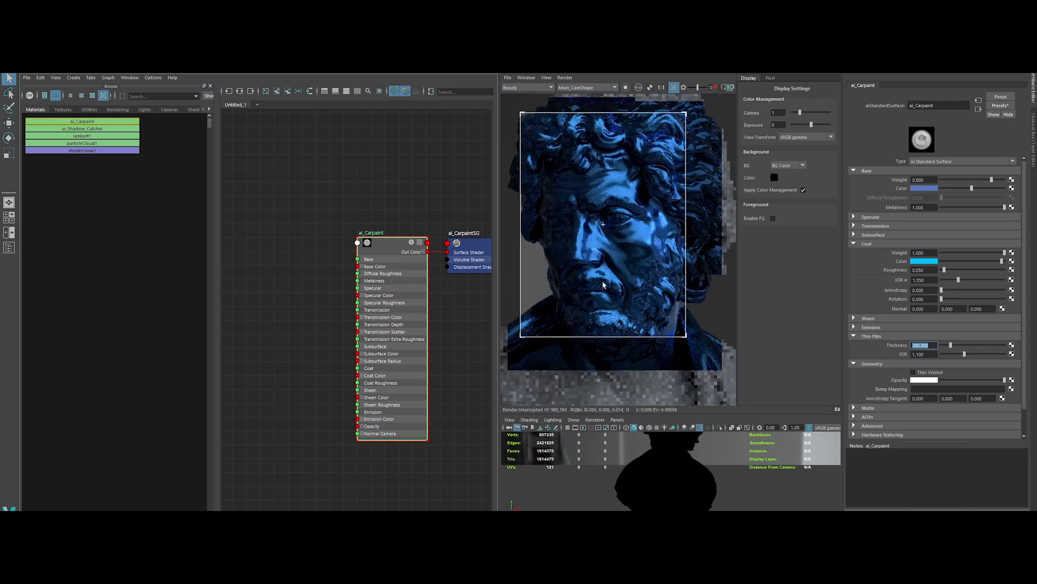
middle_click_drag(607, 282, 637, 267)
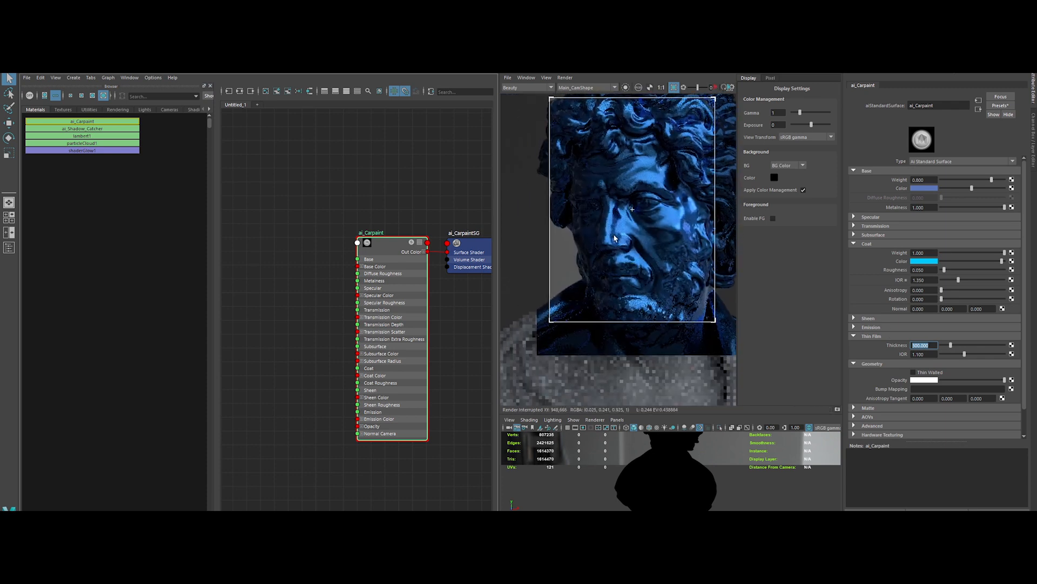
Create a second aiStandardSurface material below the ai_Carpaint nodes in the graph.
left_click(407, 173)
scroll(408, 173, "down", 2)
middle_click_drag(407, 182, 398, 134)
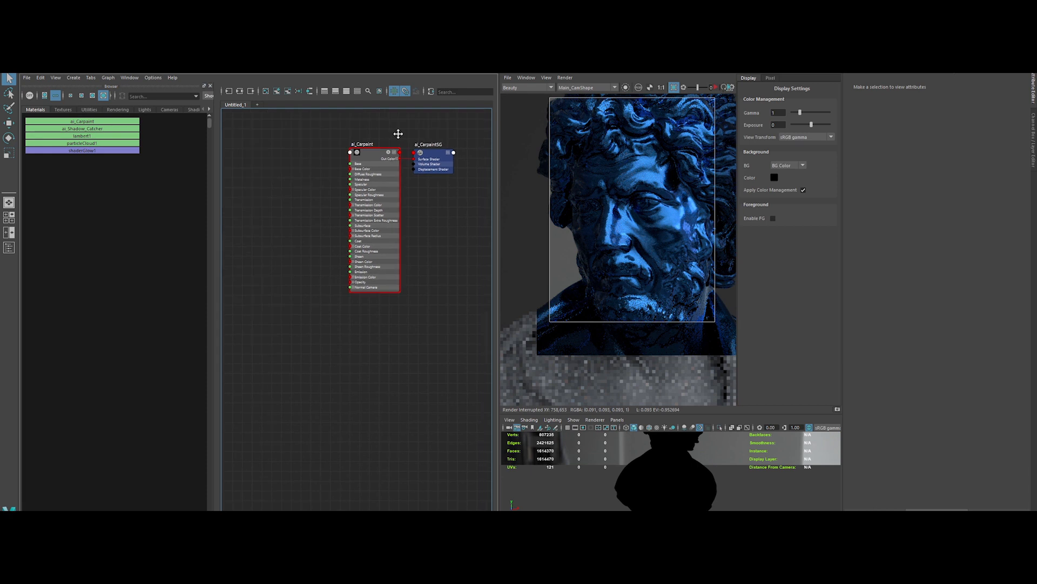
key("Tab")
type("aiStandard")
key("Return")
middle_click_drag(388, 292, 408, 245)
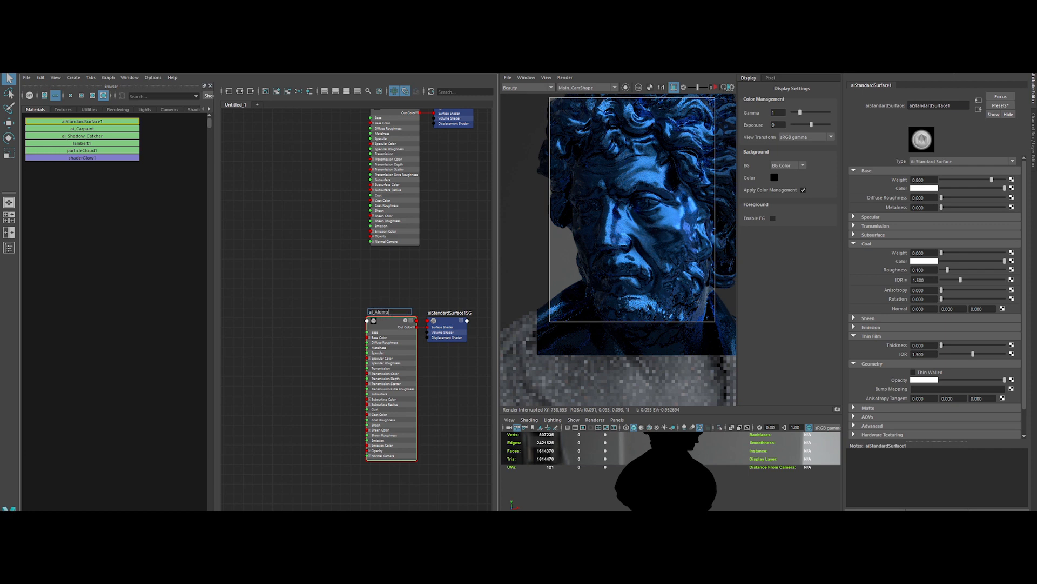
Name the new material ai_Aluminium and its shading group ai_AluminiumSG.
key("Return")
double_click(449, 313)
type("ai_Aluminium")
key("Return")
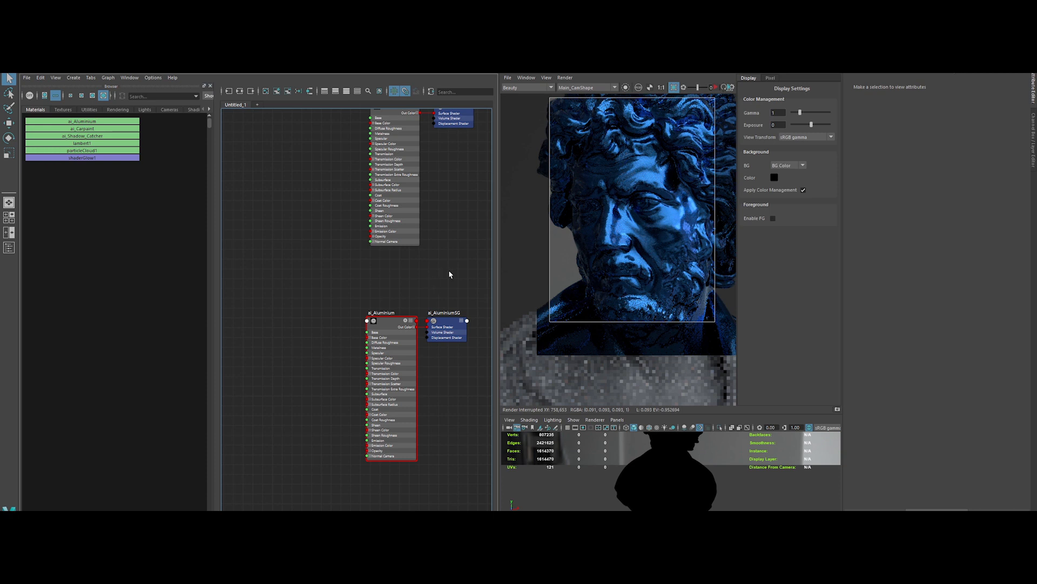
Assign the ai_Aluminium material to the statue.
middle_click_drag(449, 270, 432, 305)
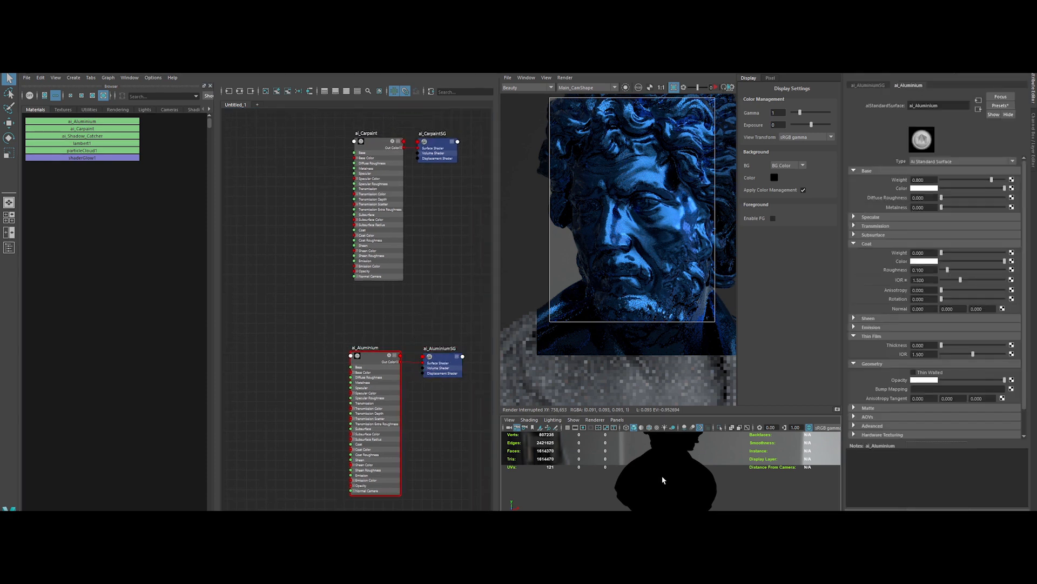
right_click(372, 358)
left_click(371, 334)
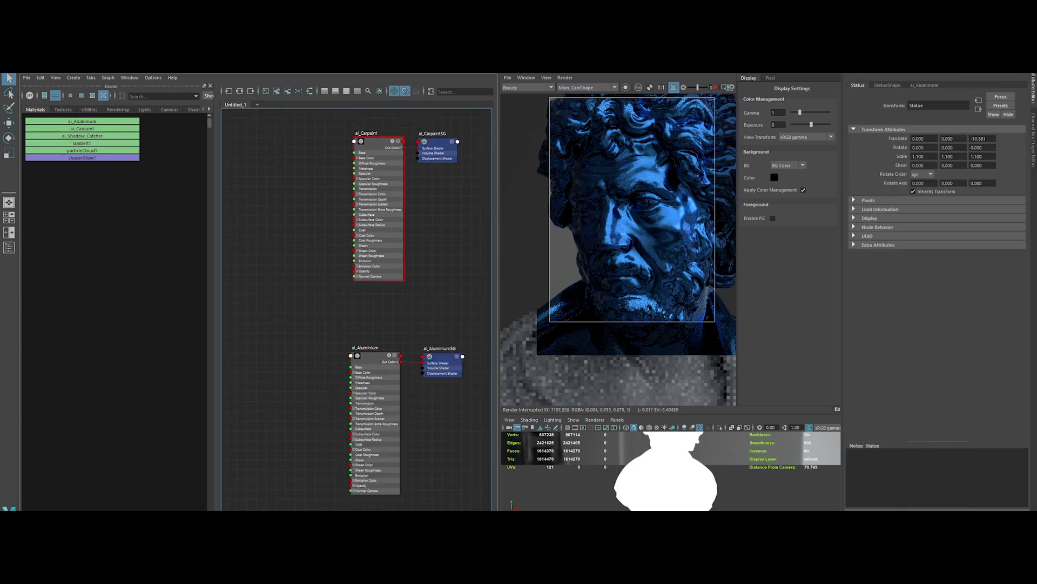
Give ai_Aluminium a dark gray base with weight 0.7 and metalness 1, and set its specular roughness to 0.35.
left_click_drag(991, 180, 985, 180)
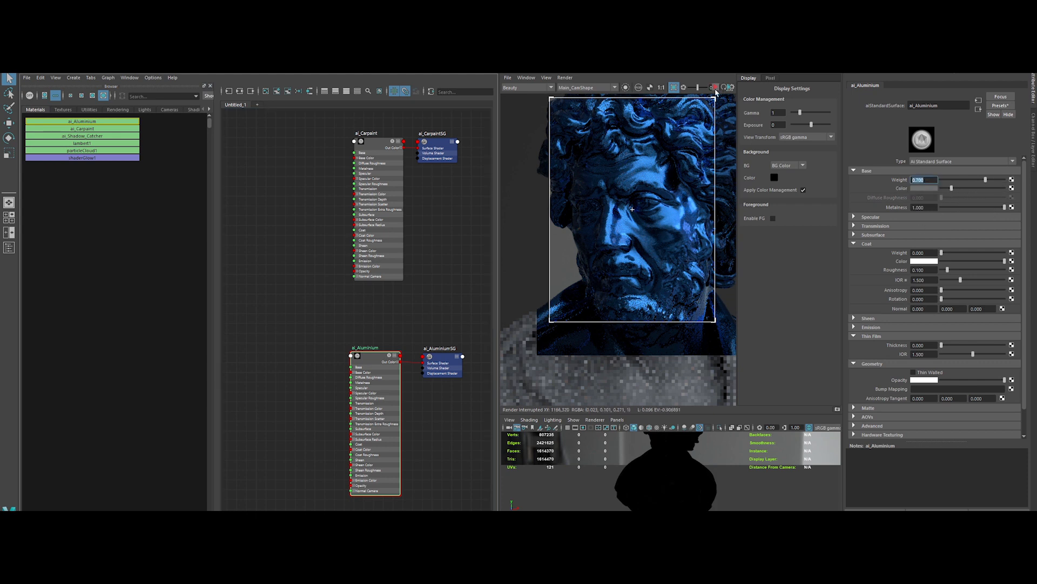
left_click(918, 252)
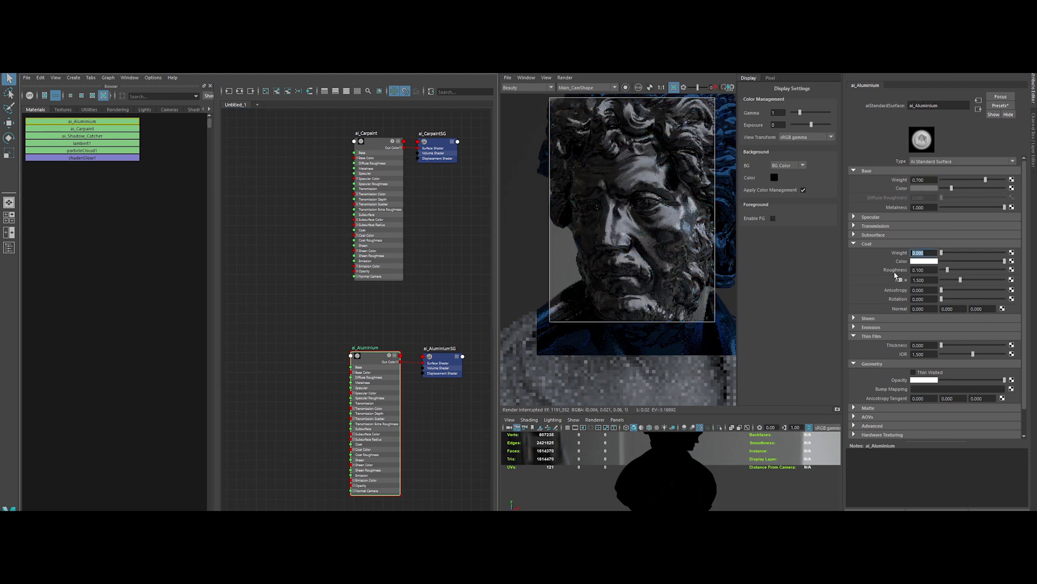
left_click(887, 243)
left_click(870, 216)
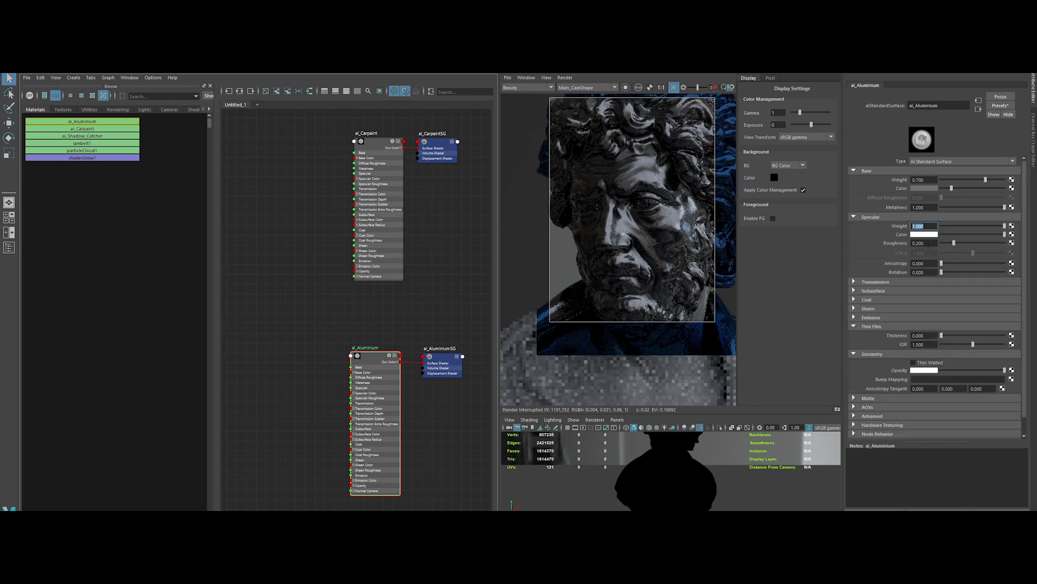
key("Tab")
type("0.35")
key("Return")
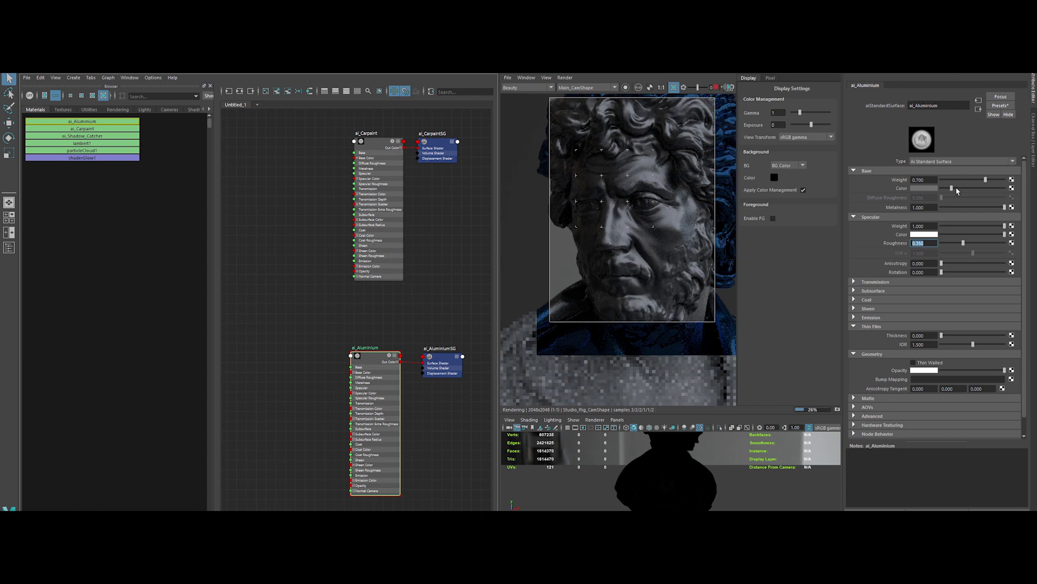
Lighten the ai_Aluminium base color to light gray and render a close-up region around the nose.
left_click_drag(957, 189, 976, 189)
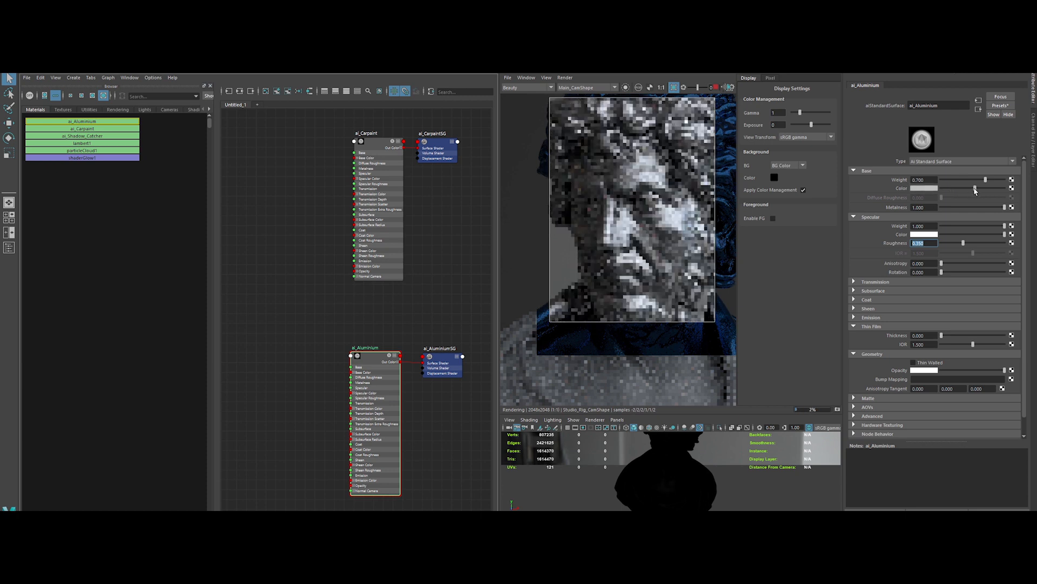
scroll(626, 230, "up", 1)
left_click_drag(558, 173, 649, 287)
scroll(620, 254, "up", 2)
scroll(621, 249, "down", 1)
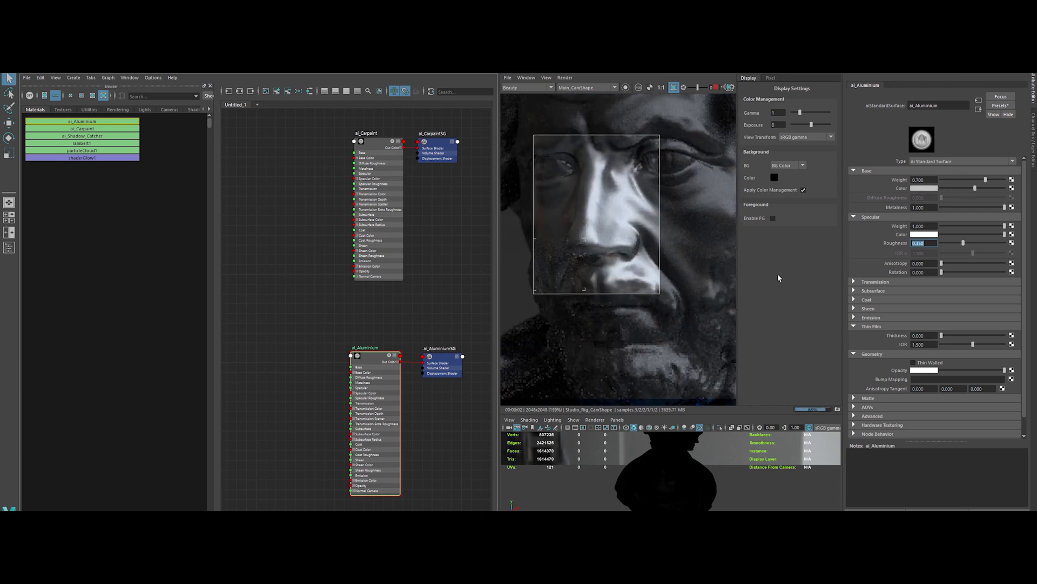
Set the ai_Aluminium metalness to 0.95 and its specular IOR to 1.45.
type("0.95")
key("Return")
left_click_drag(930, 253, 887, 259)
type("1.45")
key("Return")
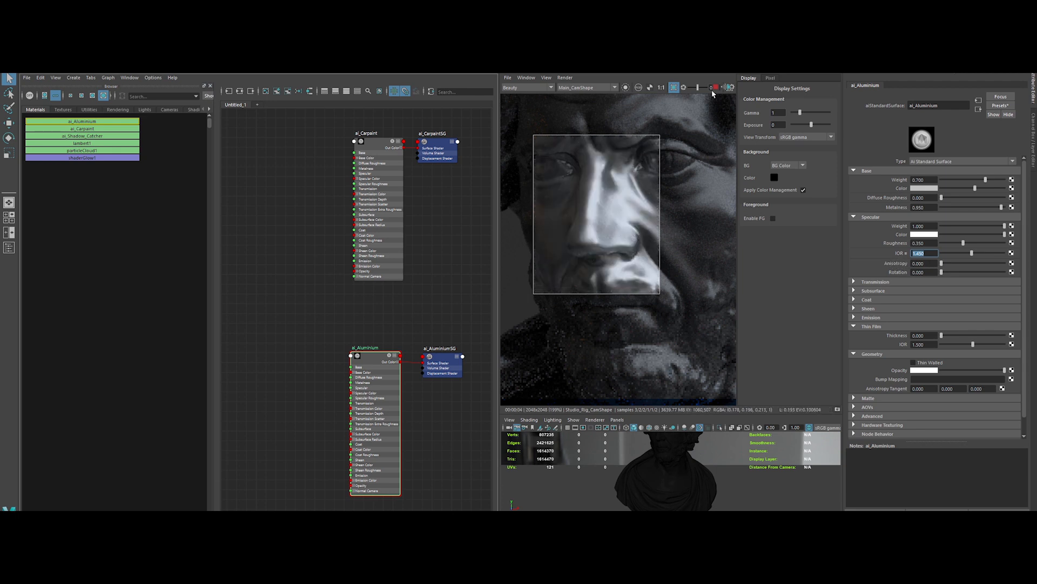
Assign the ai_Carpaint material to the statue again.
scroll(676, 246, "down", 2)
middle_click_drag(669, 249, 668, 228)
left_click(369, 145)
left_click(678, 471)
right_click(365, 269)
left_click(402, 219)
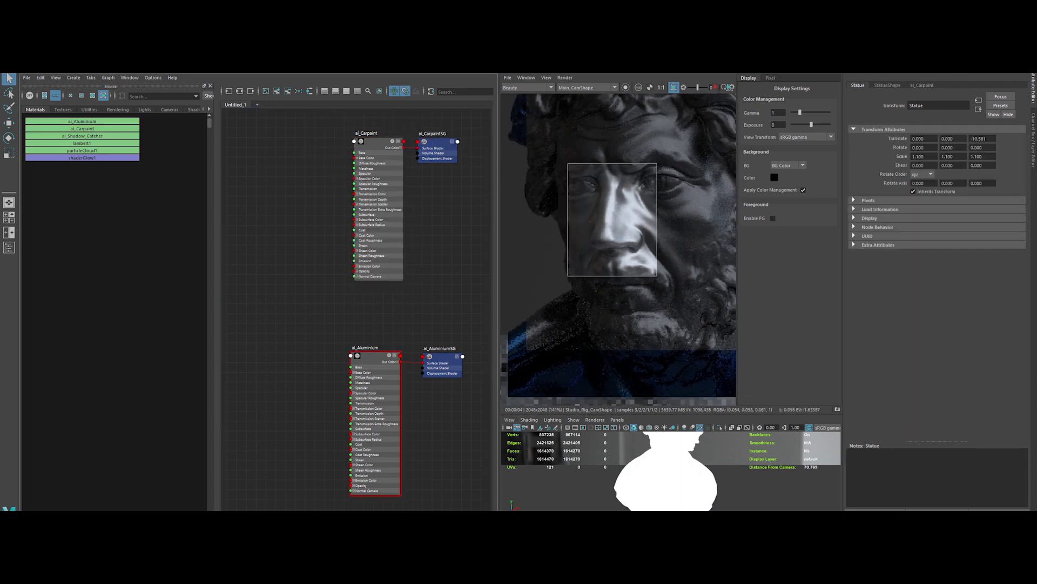
Add an aiFlakes node to the shading graph and connect its Out Color to the Normal Camera input of ai_Carpaint.
middle_click_drag(236, 205, 279, 251, "alt")
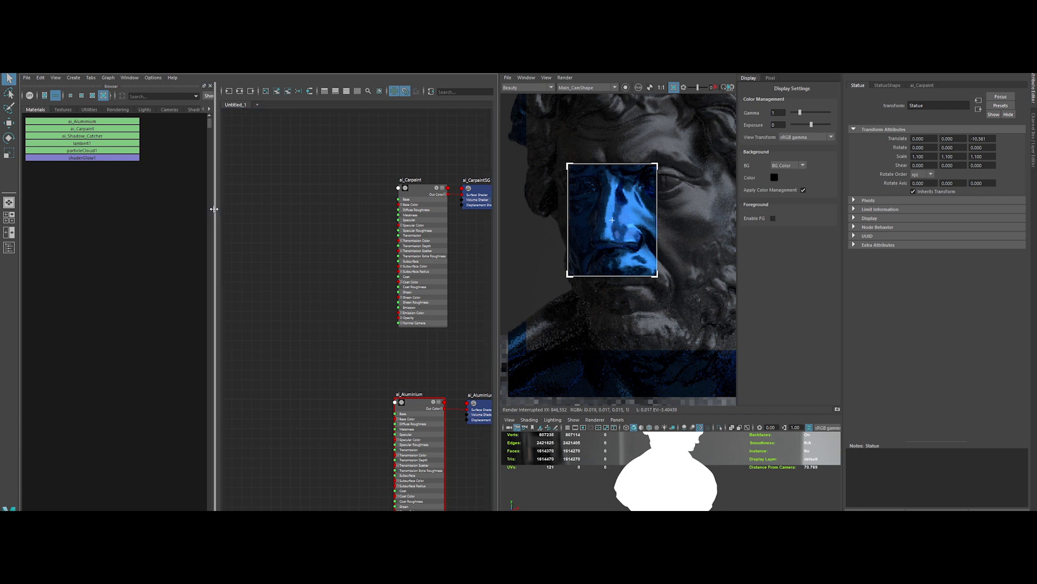
left_click_drag(215, 209, 162, 212)
middle_click_drag(248, 233, 279, 234, "alt")
key("Tab")
type("flakes")
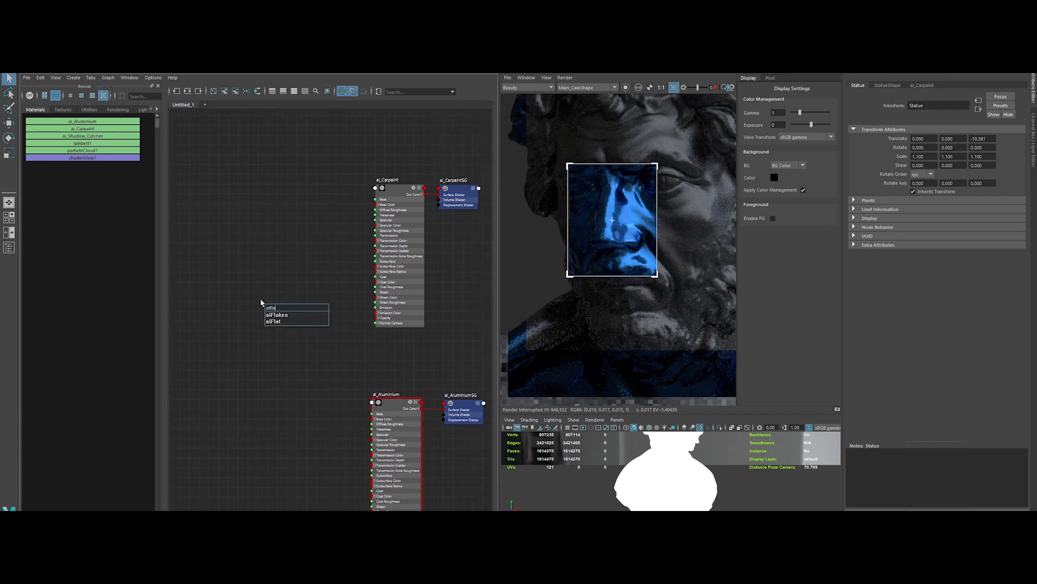
key("Return")
scroll(298, 317, "up", 2)
middle_click_drag(294, 316, 267, 315, "alt")
left_click_drag(294, 318, 395, 331)
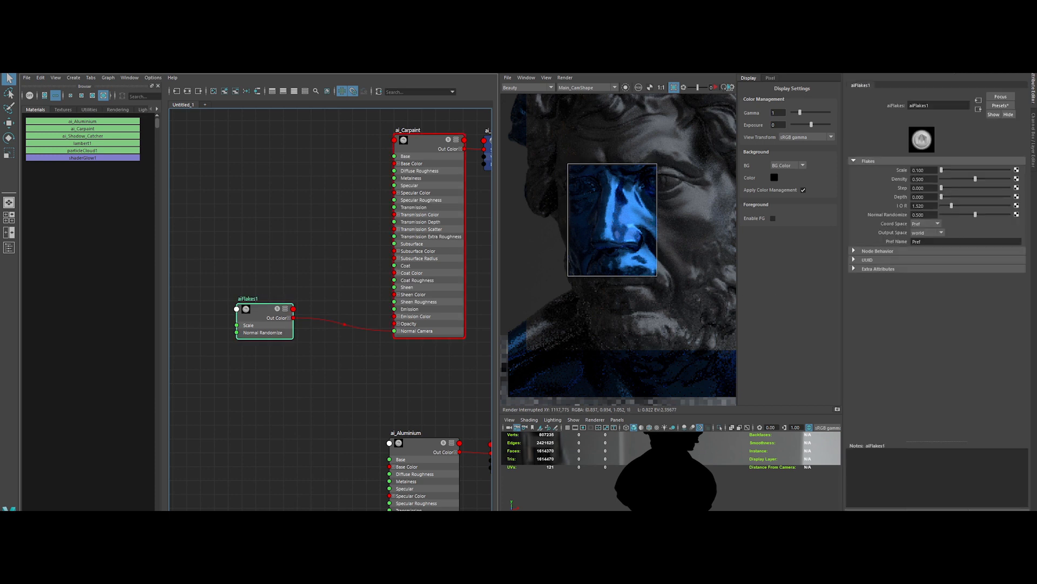
Render the aiFlakes node in isolation over the nose region and set its scale to 0.035.
left_click_drag(931, 170, 847, 185)
left_click(715, 87)
scroll(620, 199, "up", 3)
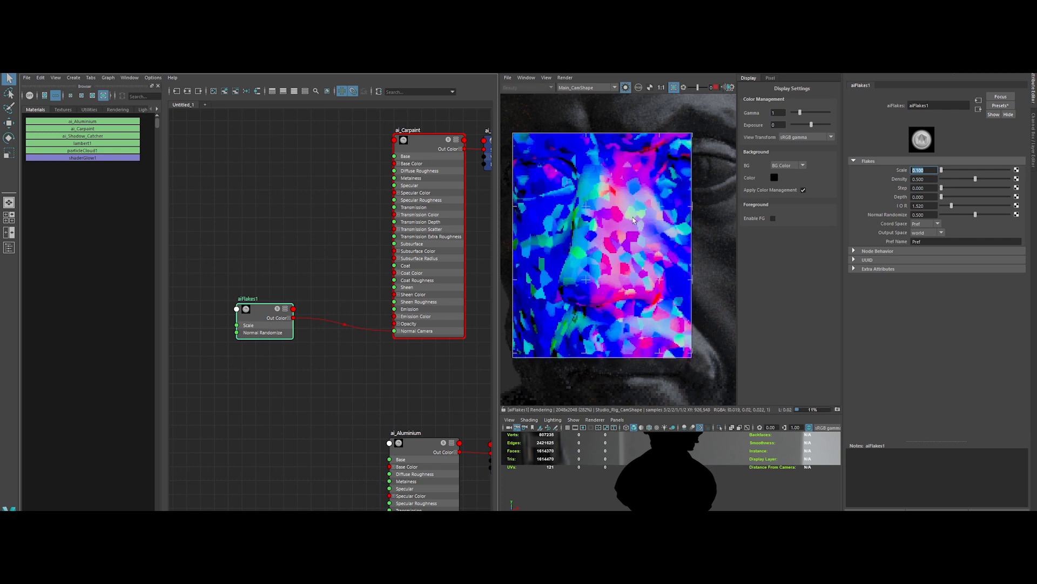
left_click(924, 170)
type("0.0")
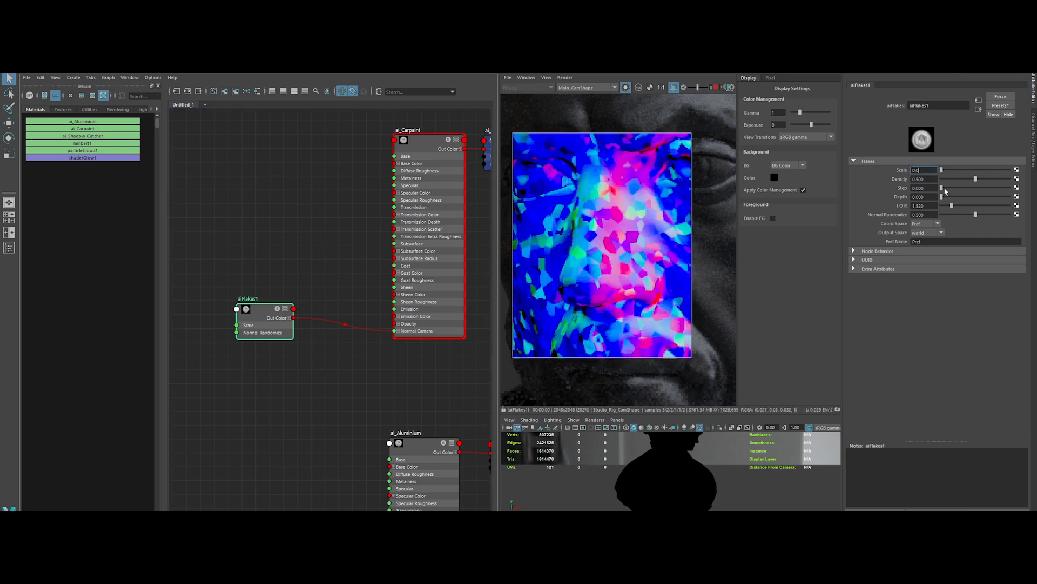
type("35")
key("Return")
Set the aiFlakes density to 0.2, depth to 5 and normal randomize to 0.1.
key("Tab")
type("0.2")
key("Return")
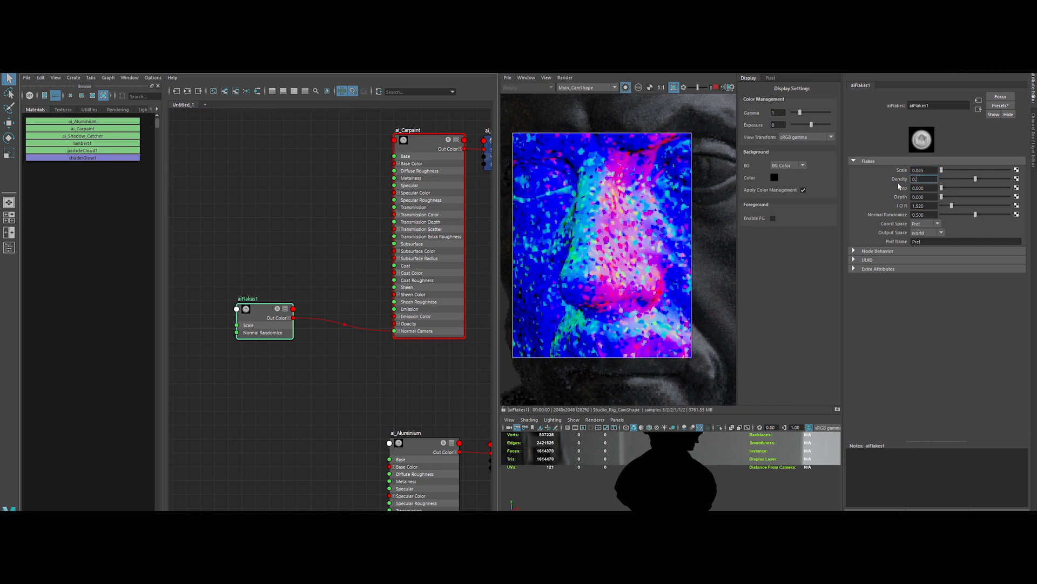
key("Tab")
key("Tab")
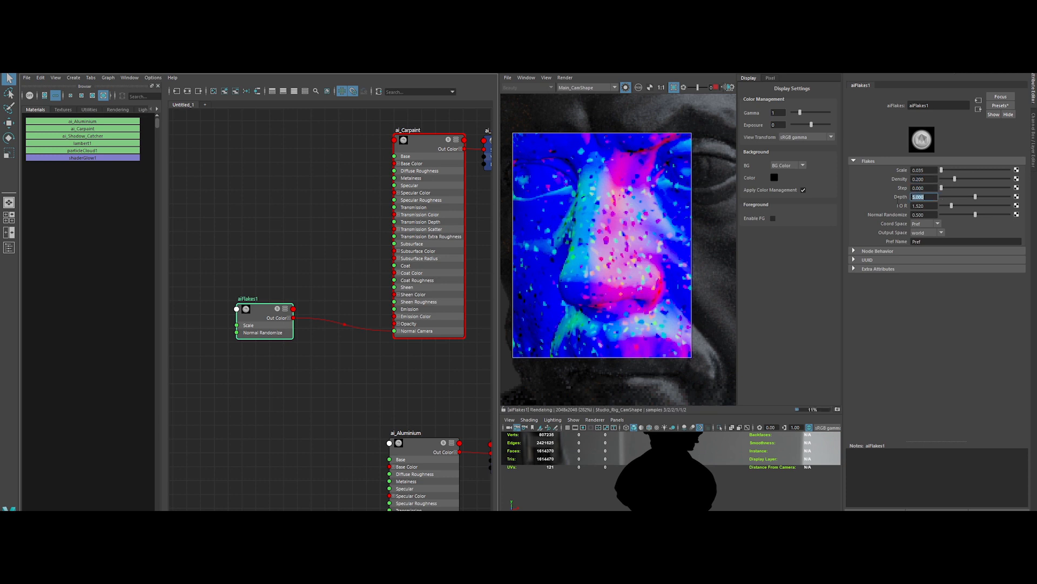
type("5")
key("Tab")
key("Tab")
type("0.1")
key("Return")
Check the aiFlakes output space options and switch the render from the isolated flakes back to the full ai_Carpaint shading.
left_click(927, 233)
left_click(924, 236)
left_click(422, 144)
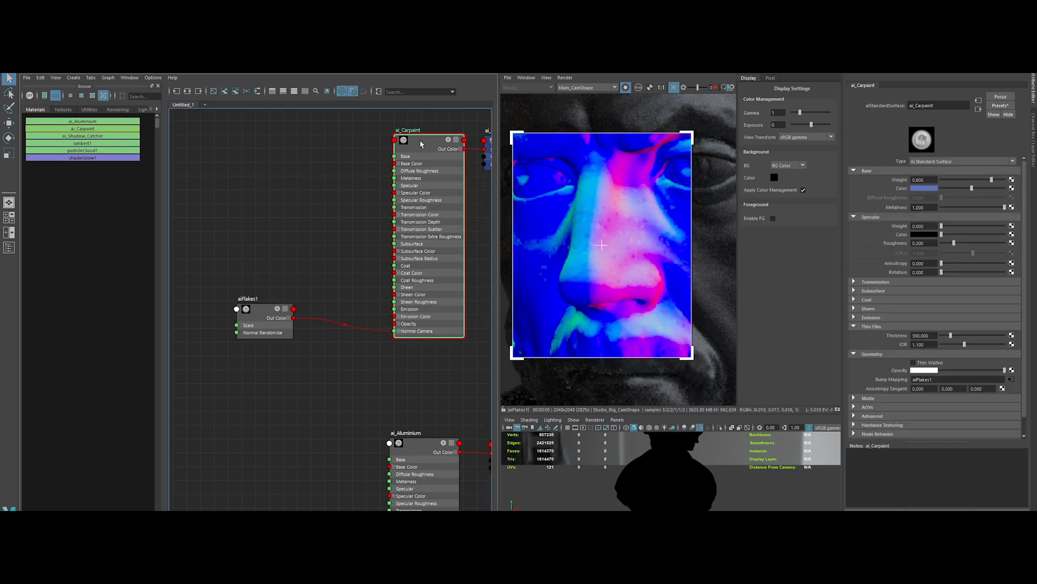
left_click(715, 87)
left_click(625, 87)
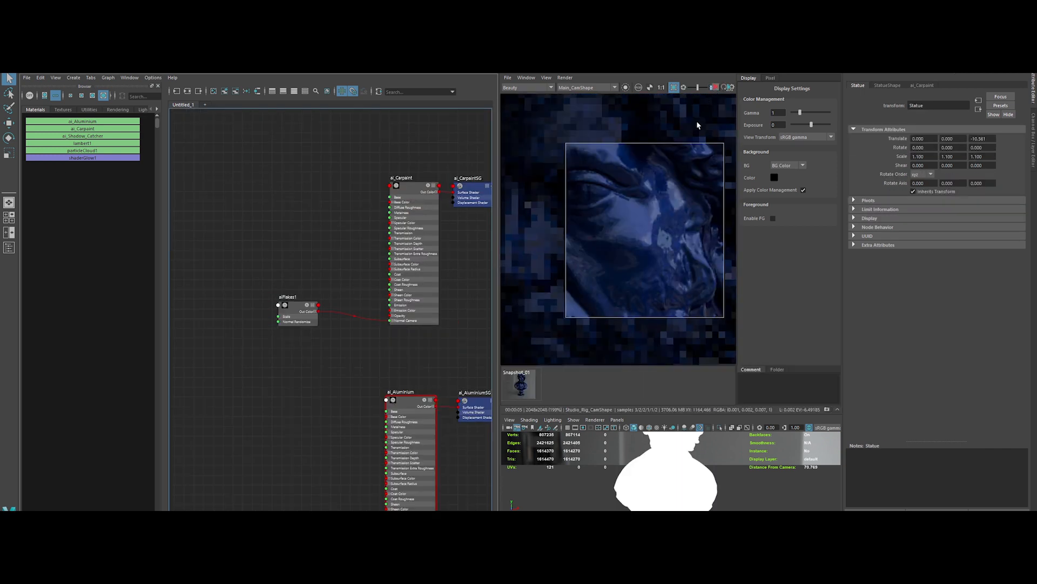
Add an aiImage node to the graph and place it to the left of the aiFlakes node.
key("Tab")
type("aiIm")
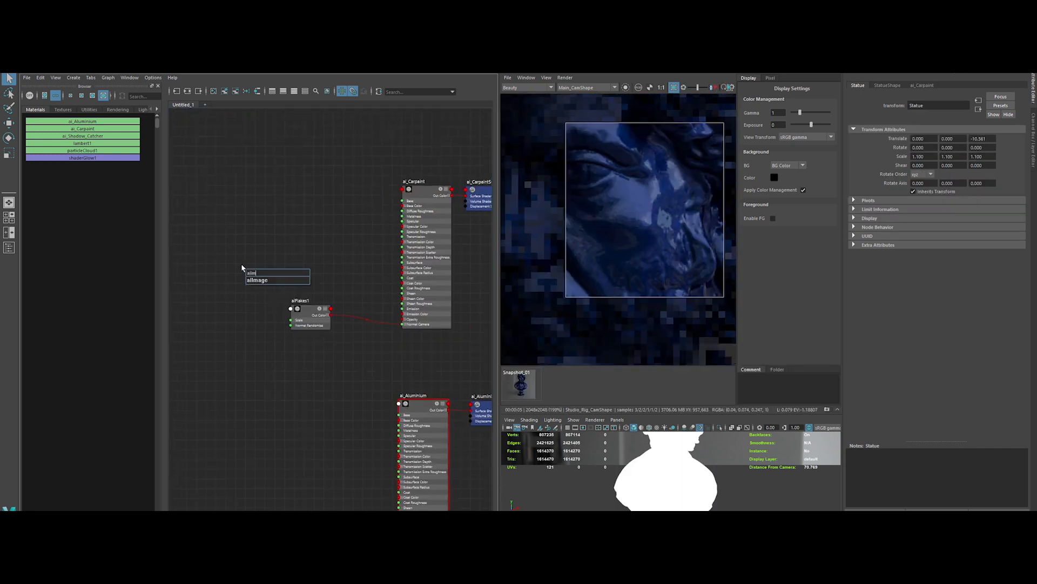
key("Return")
left_click_drag(254, 277, 217, 251)
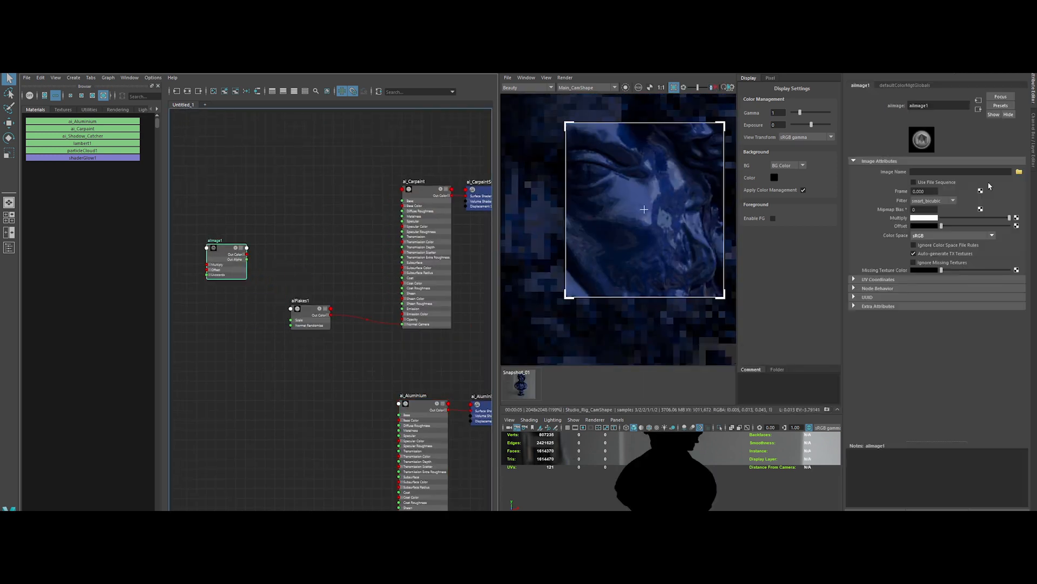
Load a texture from the Surface_Imperfections folder into the aiImage node and set its color space to Raw.
left_click(1019, 173)
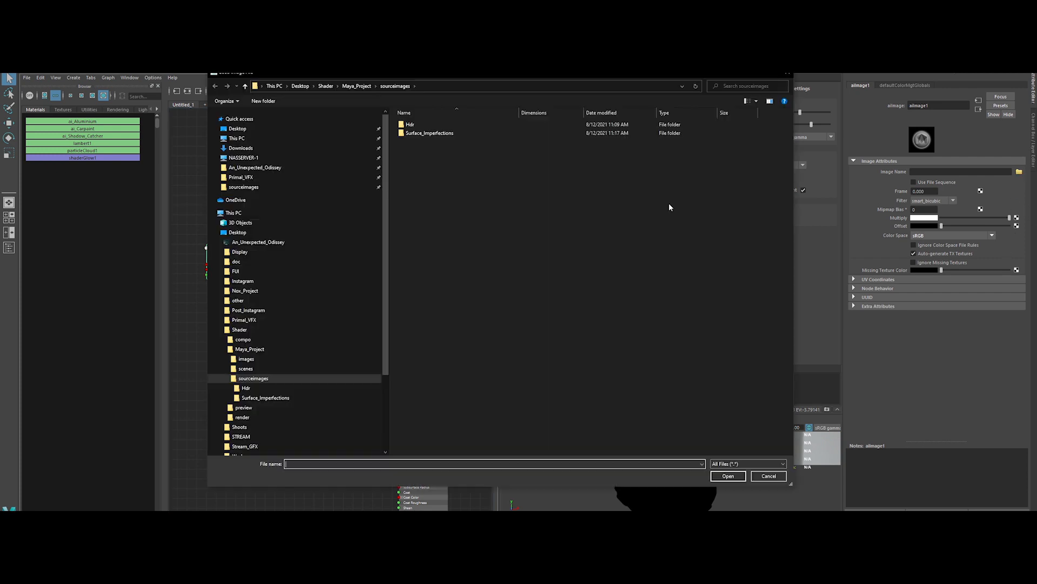
double_click(432, 133)
left_click(420, 124)
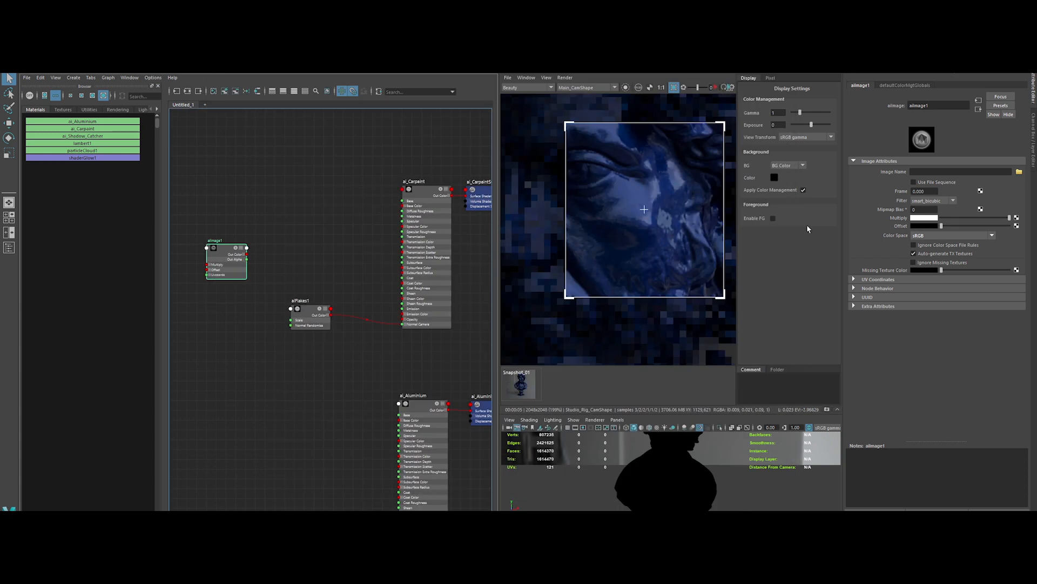
left_click(952, 236)
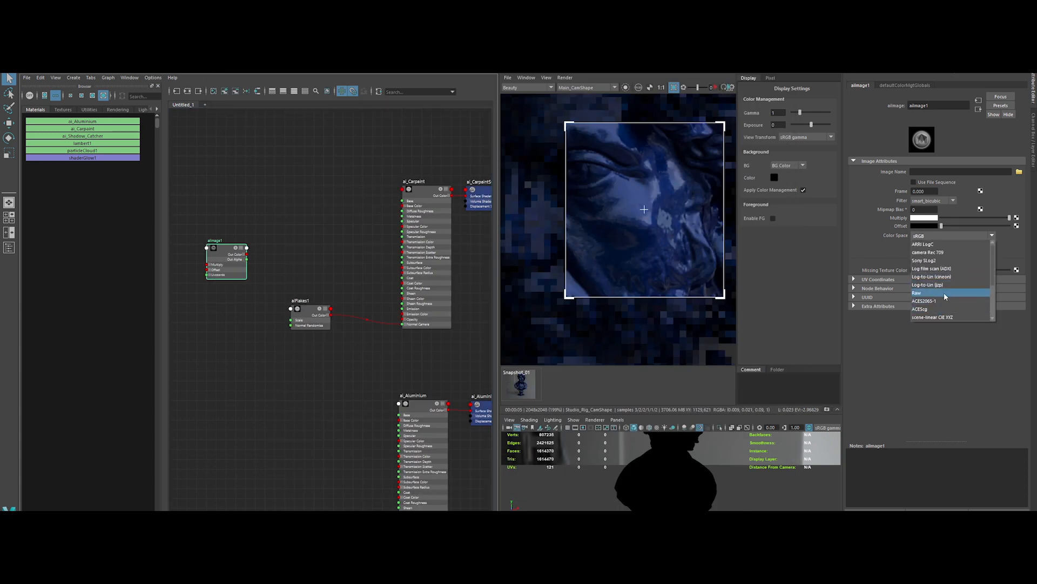
left_click(933, 293)
left_click(289, 248)
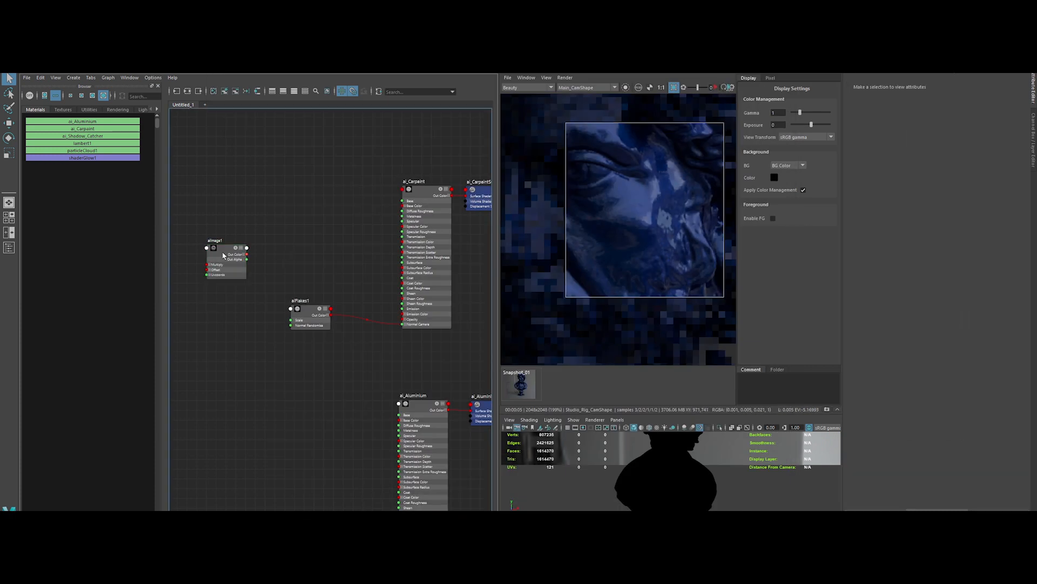
Add an aiTriplanar node beside the aiImage node and connect the image's Out Color to the triplanar Input.
middle_click_drag(226, 262, 217, 252)
key("Tab")
type("aitrip")
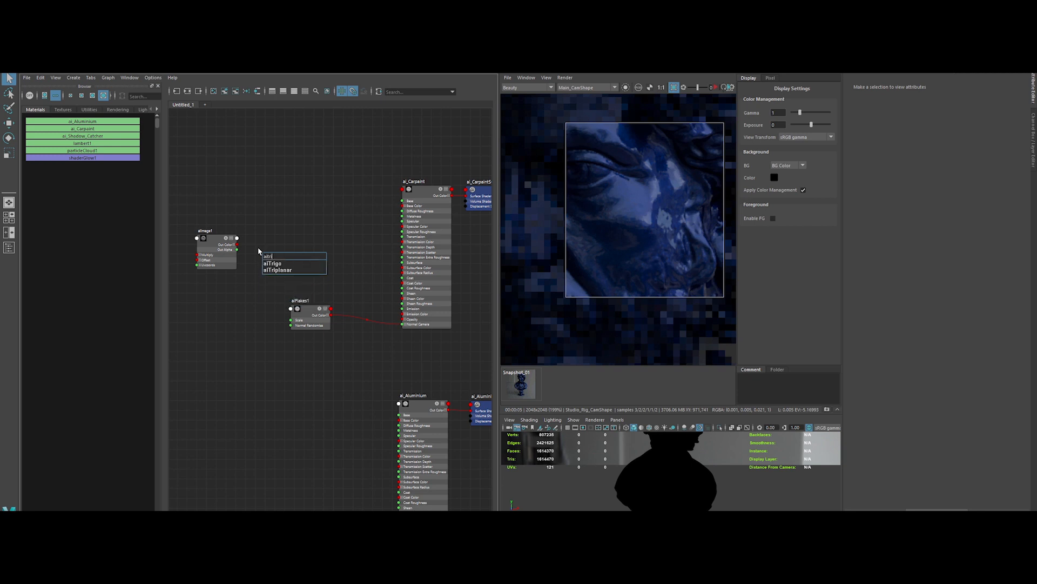
key("Return")
scroll(259, 257, "up", 3)
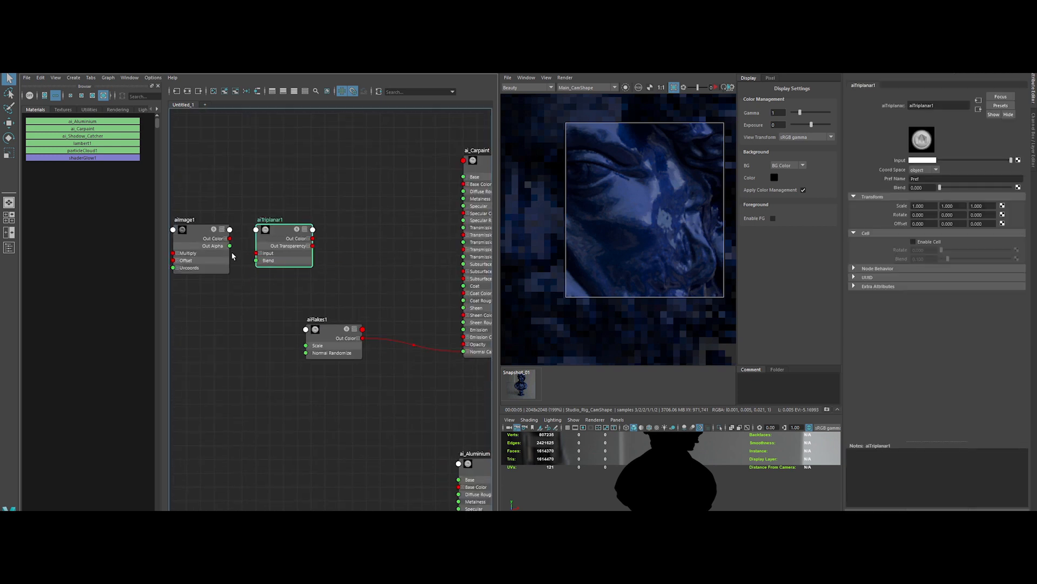
left_click_drag(232, 239, 257, 253)
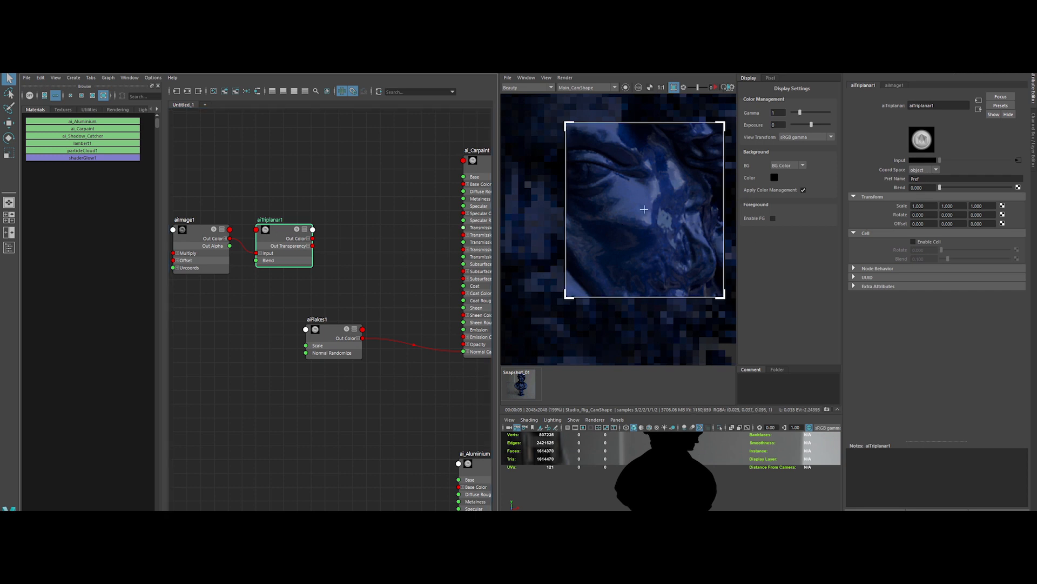
Set the aiTriplanar scale to 0.1 on all three axes.
left_click(924, 170)
left_click(923, 187)
double_click(923, 205)
type("0.1")
key("Return")
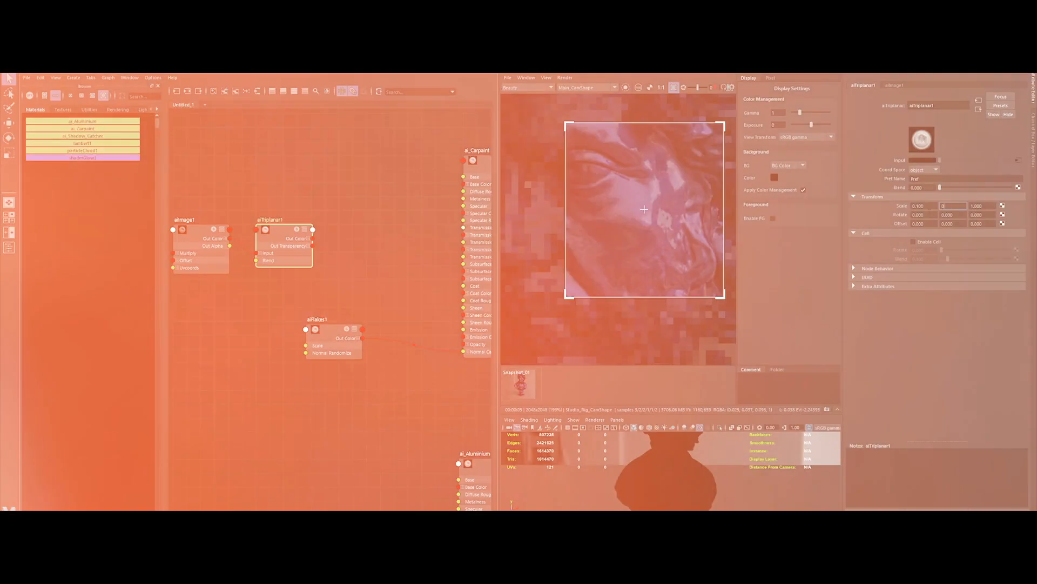
type(".1")
key("Tab")
type("0")
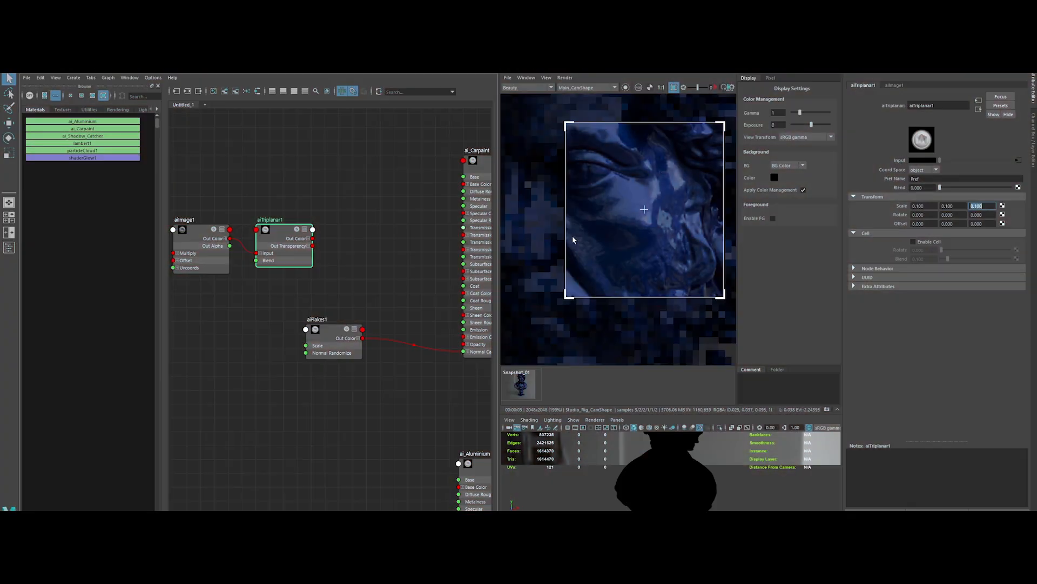
Add an aiRange node after aiTriplanar and connect the triplanar Out Color to the range Input.
middle_click_drag(356, 265, 322, 271, "alt")
left_click(322, 271)
key("Tab")
type("nge")
key("Return")
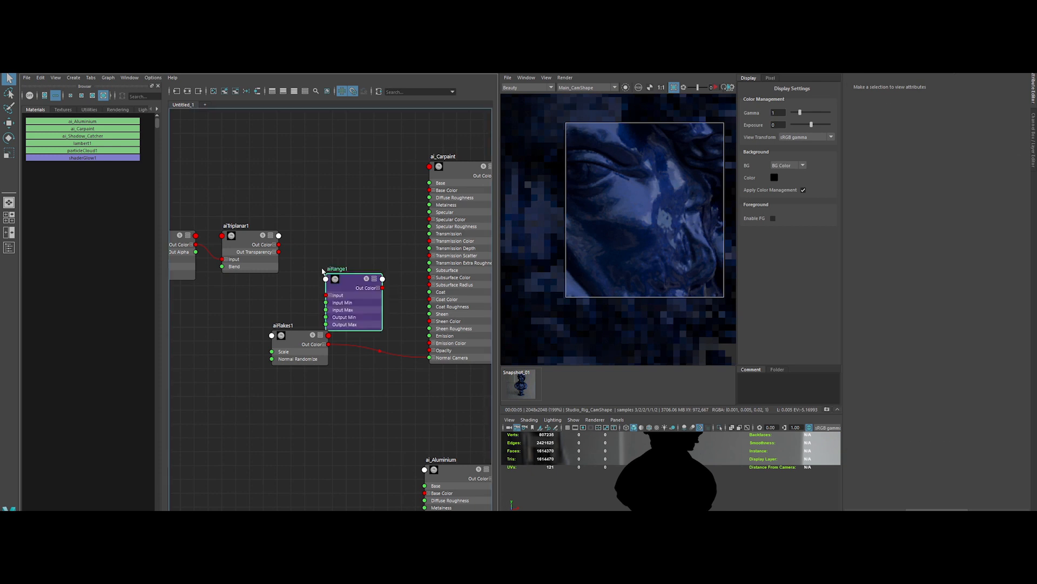
left_click_drag(353, 287, 320, 252)
left_click_drag(341, 253, 333, 244)
Connect the aiRange Out Color R to the Coat Roughness of ai_Carpaint.
left_click(454, 175)
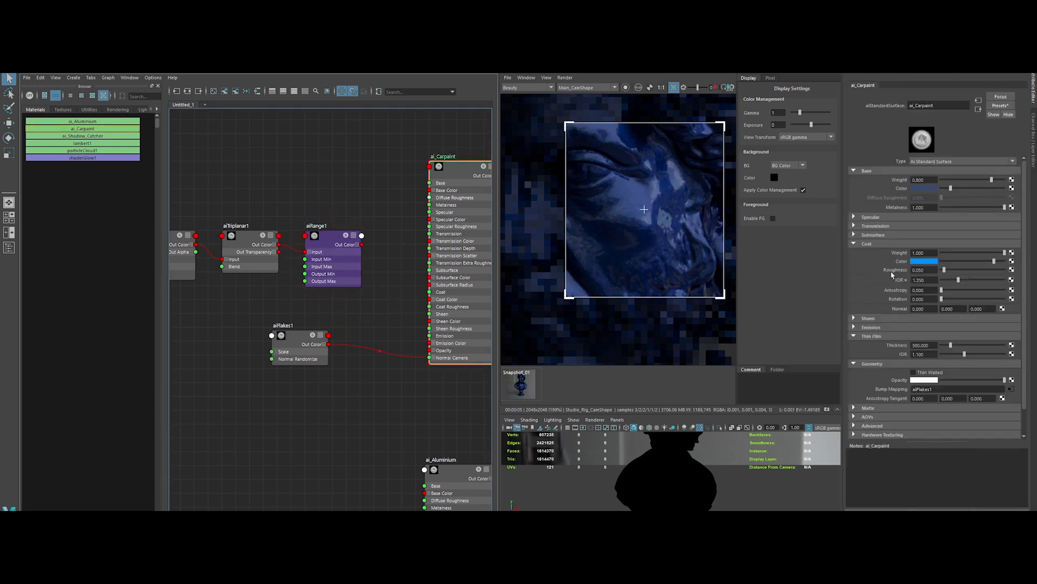
left_click(357, 244)
left_click(924, 270)
left_click_drag(362, 252, 399, 255)
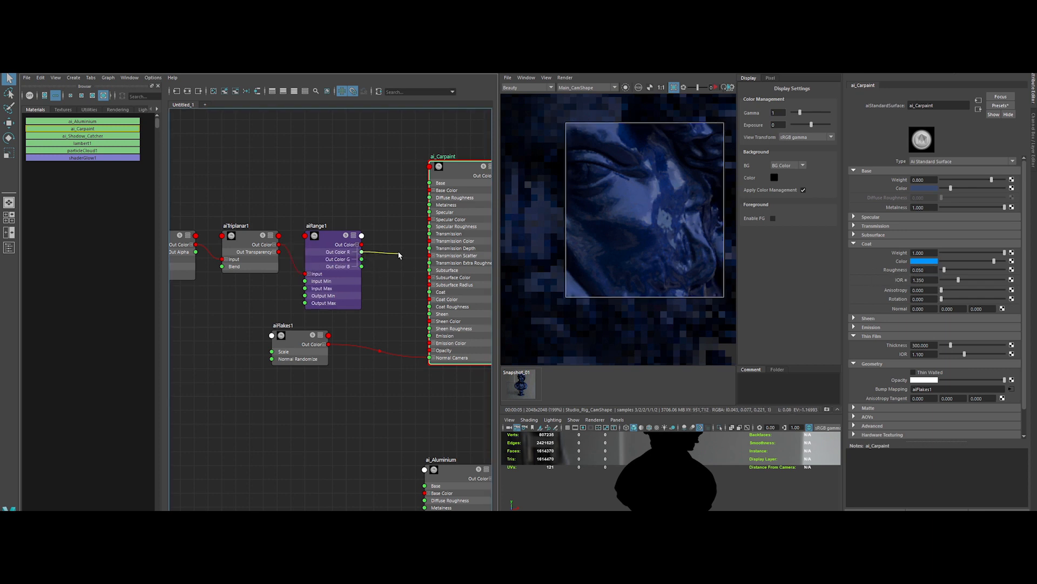
left_click_drag(416, 300, 430, 306)
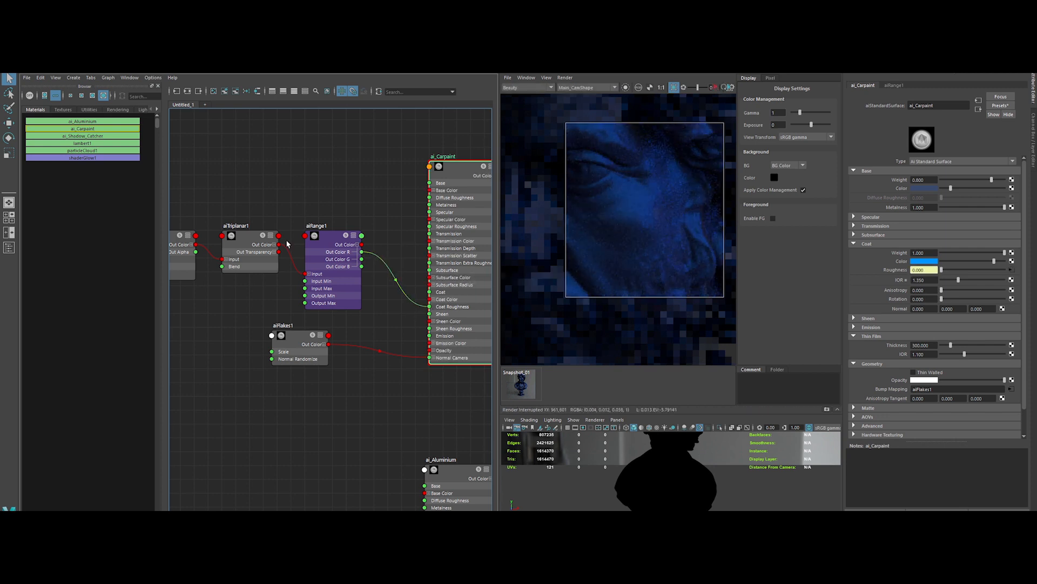
Render the aiTriplanar and aiRange outputs in isolation and inspect the range's pixel values on the face.
left_click(324, 240)
left_click(249, 237)
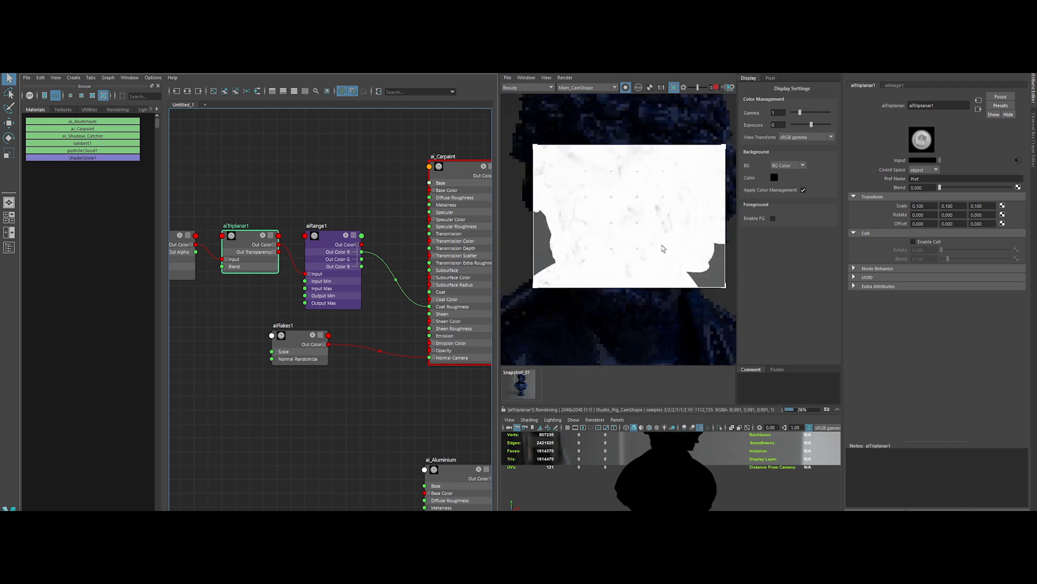
left_click(324, 238)
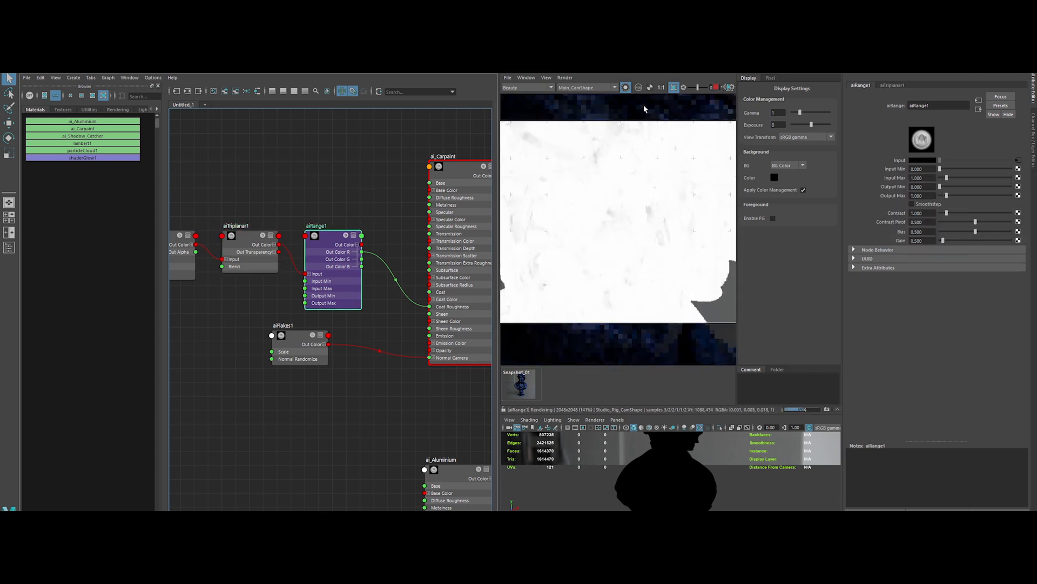
scroll(656, 190, "up", 1)
left_click(655, 190)
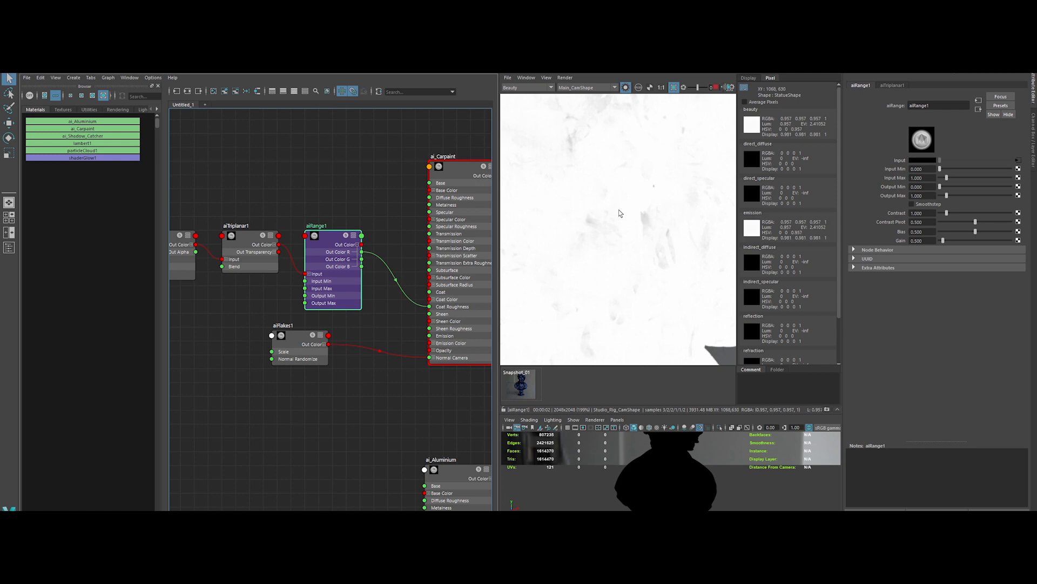
Try aiRange output max values of 0.2 and 0.1, and settle on 0.05.
left_click_drag(926, 195, 901, 204)
type("20")
key("Return")
type("0")
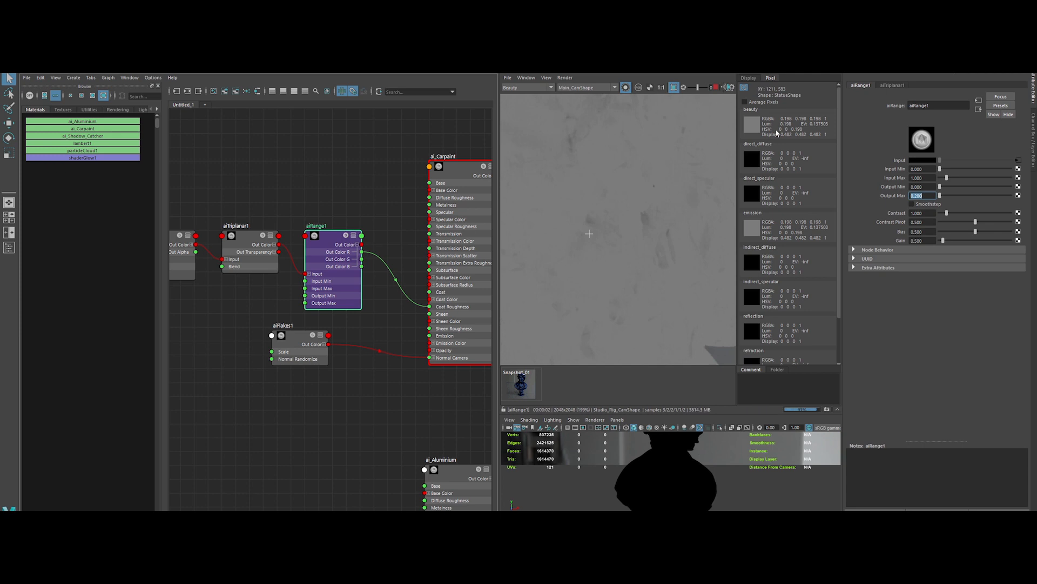
type("0.1")
key("Return")
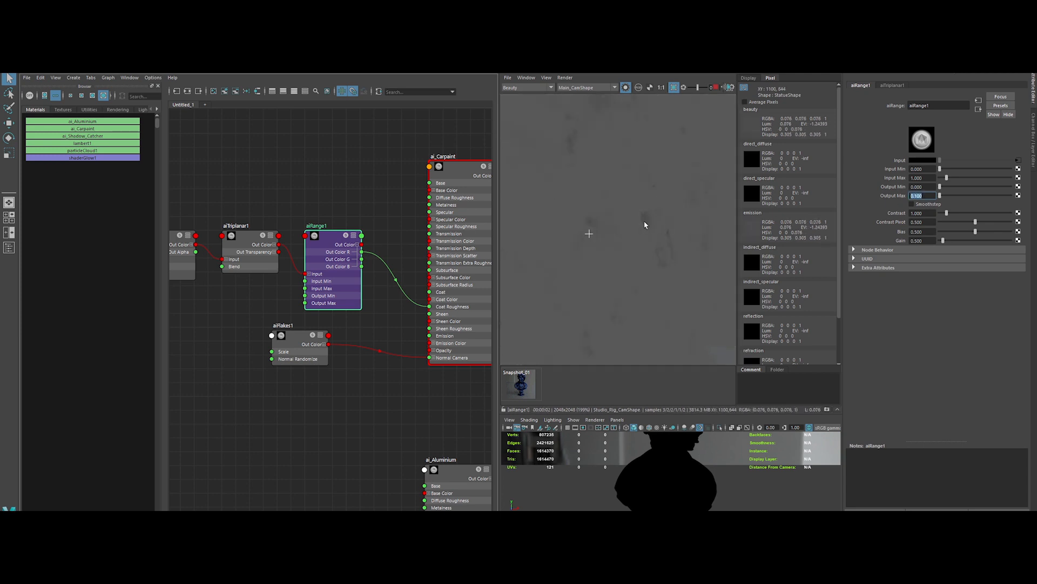
type("0.05")
key("Return")
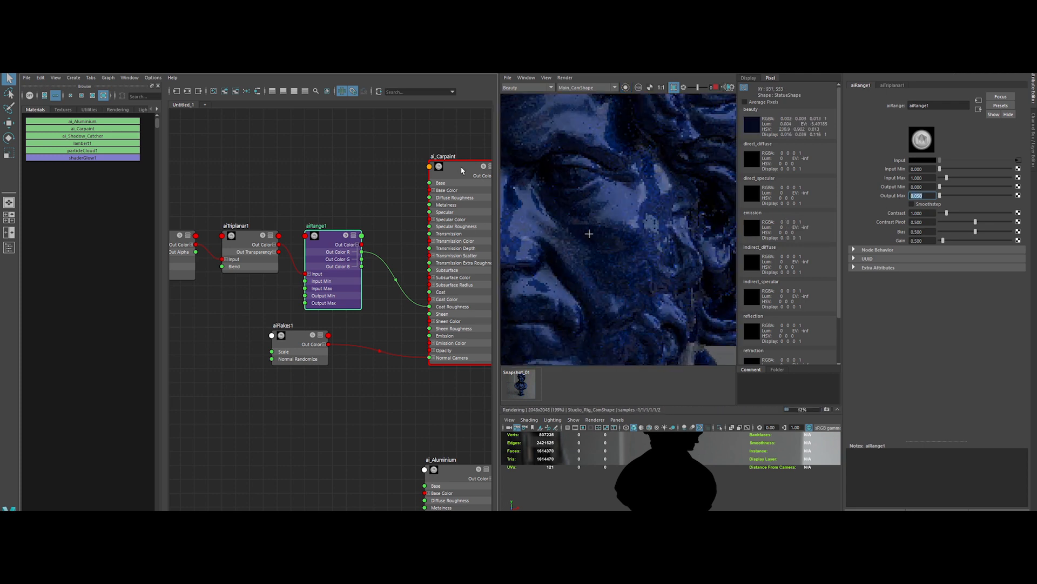
Preview the aiTriplanar node in isolation and set its scale to 0.05 on all three axes.
left_click(261, 236)
left_click(627, 88)
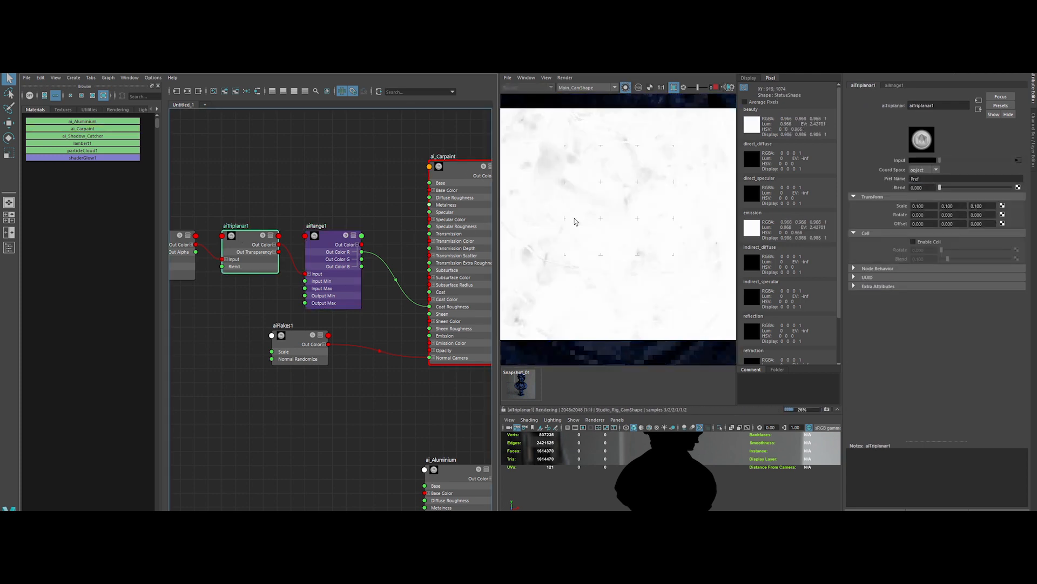
scroll(593, 248, "down", 2)
left_click_drag(925, 206, 884, 208)
type("0.05")
key("Return")
key("ctrl+c")
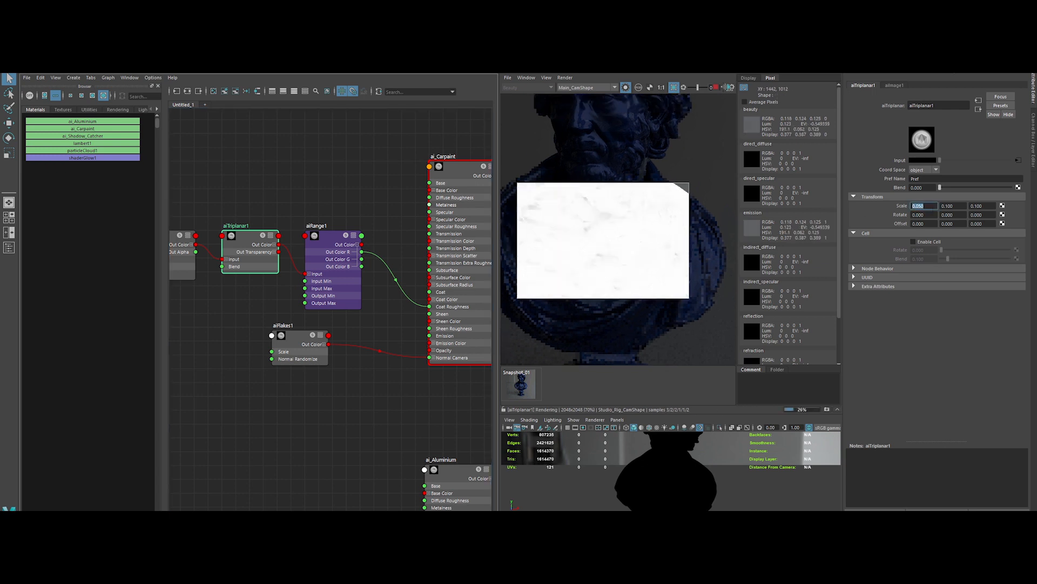
left_click_drag(985, 205, 956, 206)
key("ctrl+v")
key("Return")
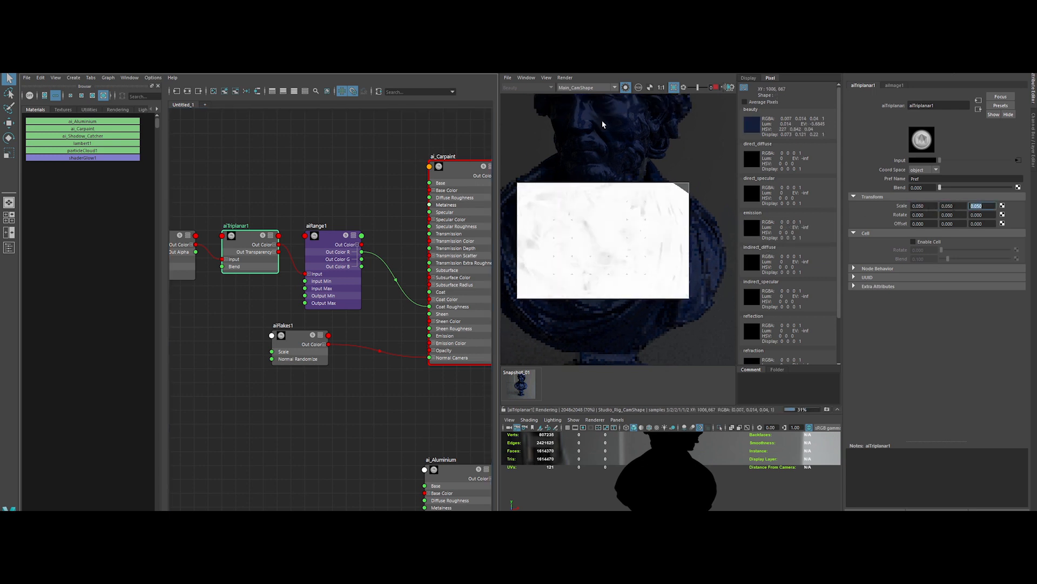
Turn off the isolated preview and examine the full car paint shading in the chest render region.
left_click(626, 88)
scroll(582, 236, "up", 5)
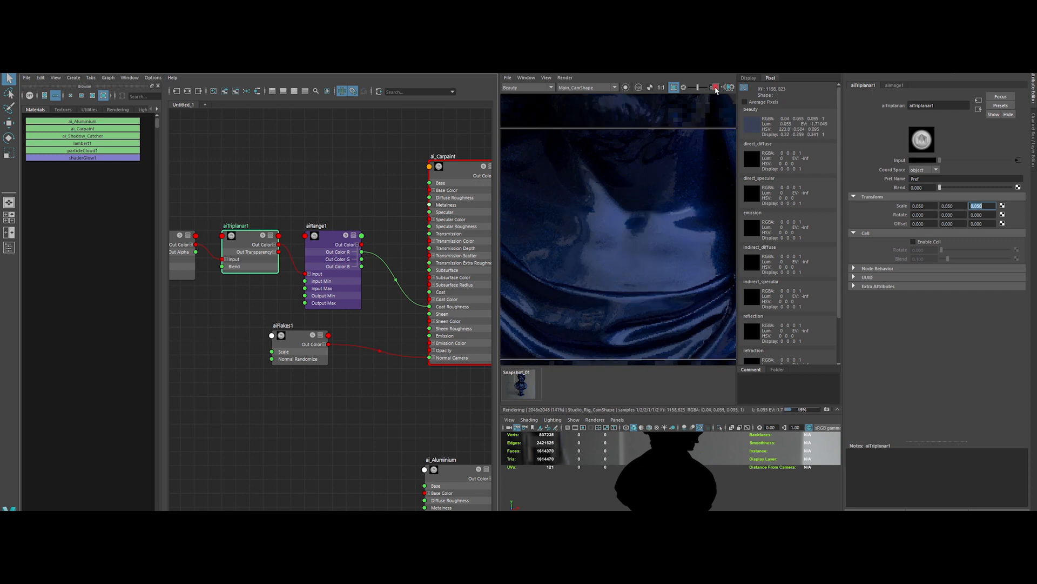
scroll(577, 277, "down", 5)
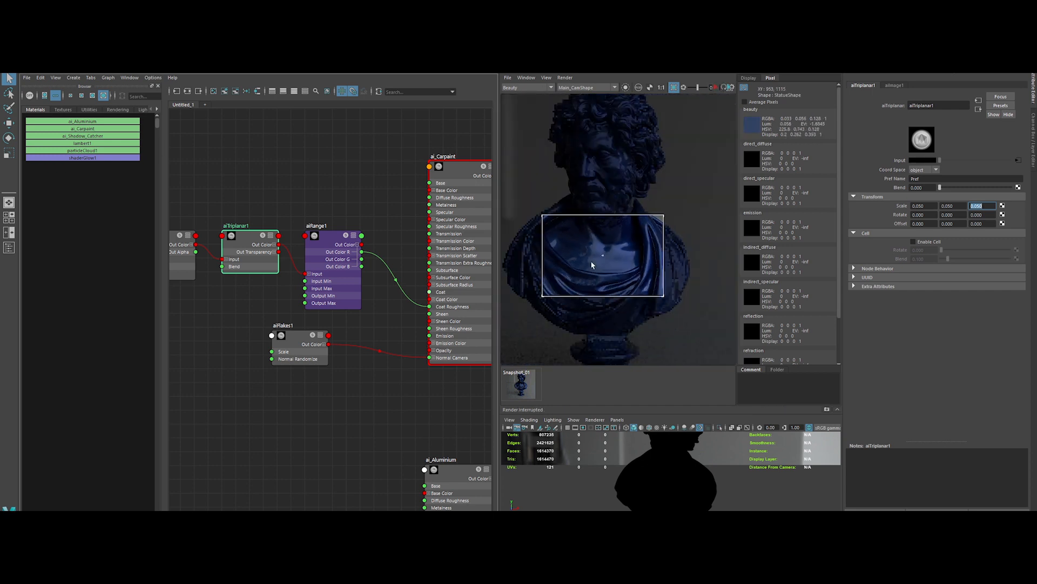
Render the lower bust and a close-up of the chest to examine the car paint's surface imperfections.
left_click_drag(508, 213, 673, 360)
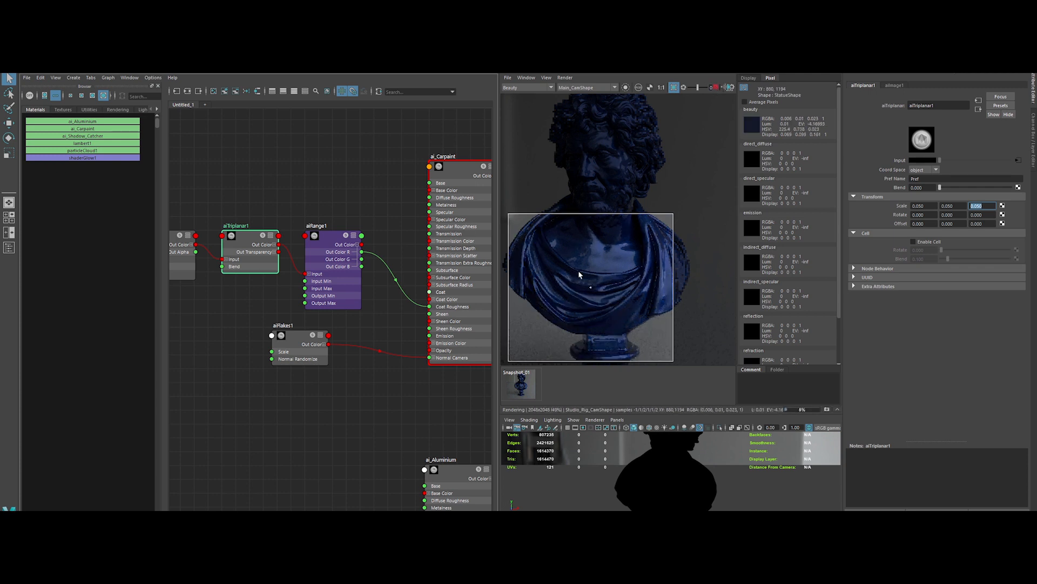
scroll(594, 277, "up", 5)
left_click_drag(552, 212, 664, 307)
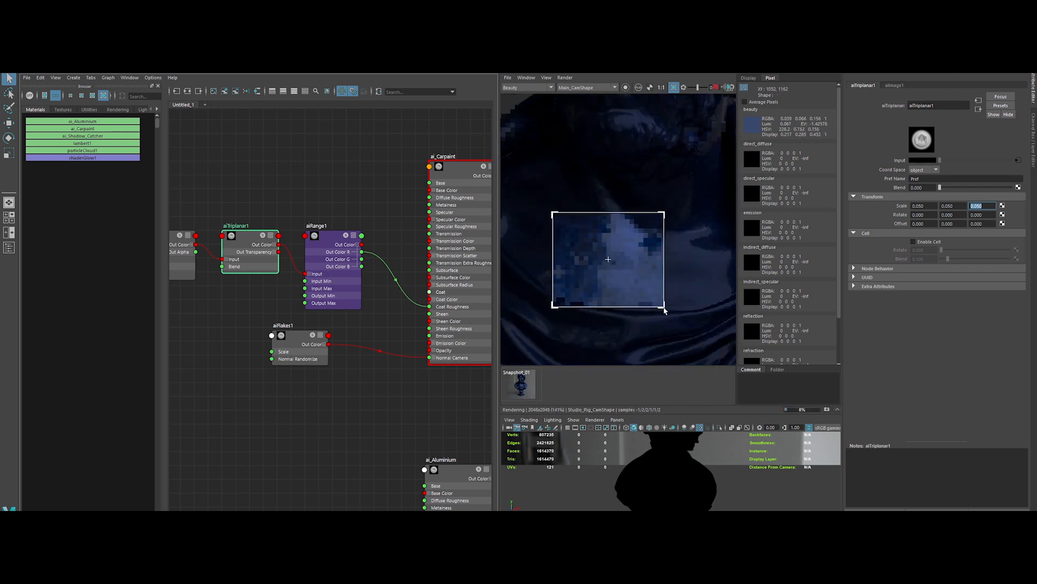
Rename the aiRange node as FingerPrints_Range and the aiTriplanar node as FingerPrints_Triplanar.
left_click(359, 196)
middle_click_drag(360, 213, 369, 196, "alt")
scroll(369, 196, "down", 3)
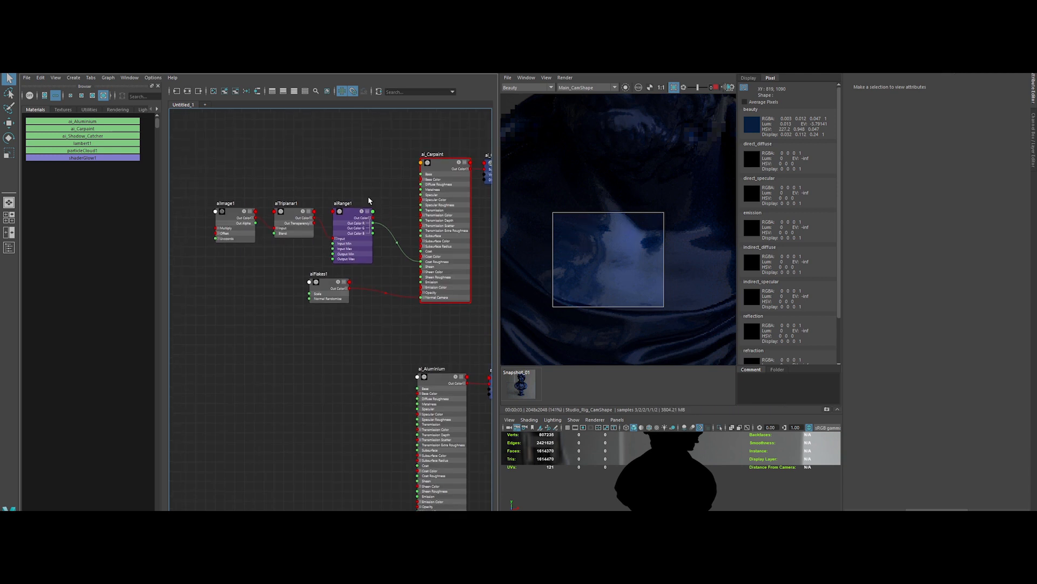
left_click_drag(354, 219, 350, 213)
left_click(381, 172)
middle_click_drag(382, 173, 379, 208, "alt")
double_click(214, 230)
type("a")
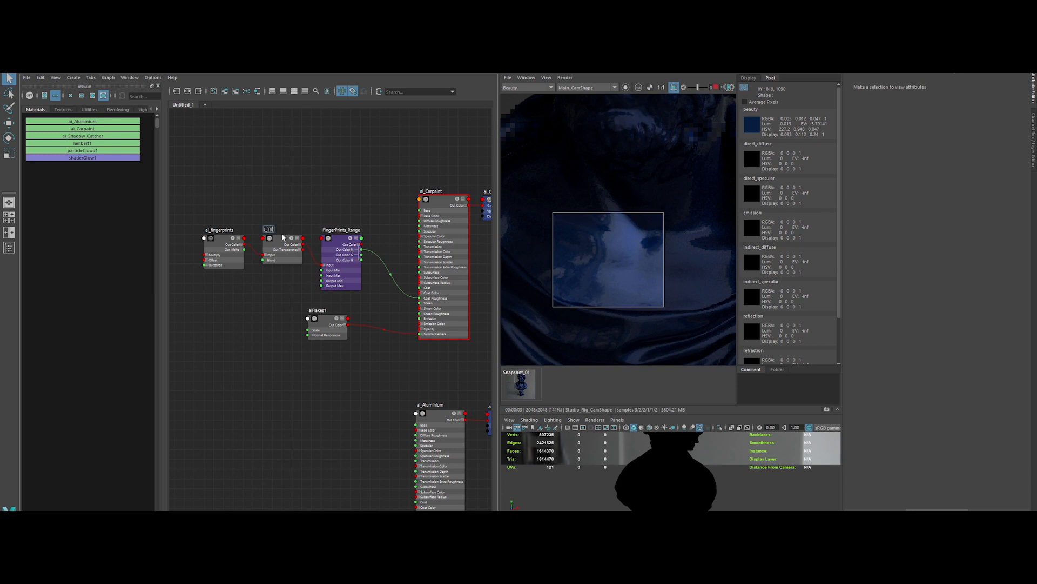
key("Return")
Rename the flakes node as CarpaintFlakes and the fingerprint image node as Tx_FingerPrints.
double_click(317, 311)
type("Flake")
key("Return")
scroll(404, 160, "down", 3)
mouse_move(404, 160)
middle_mouse_down("alt")
mouse_move(381, 170)
mouse_move(393, 173)
middle_mouse_up("alt")
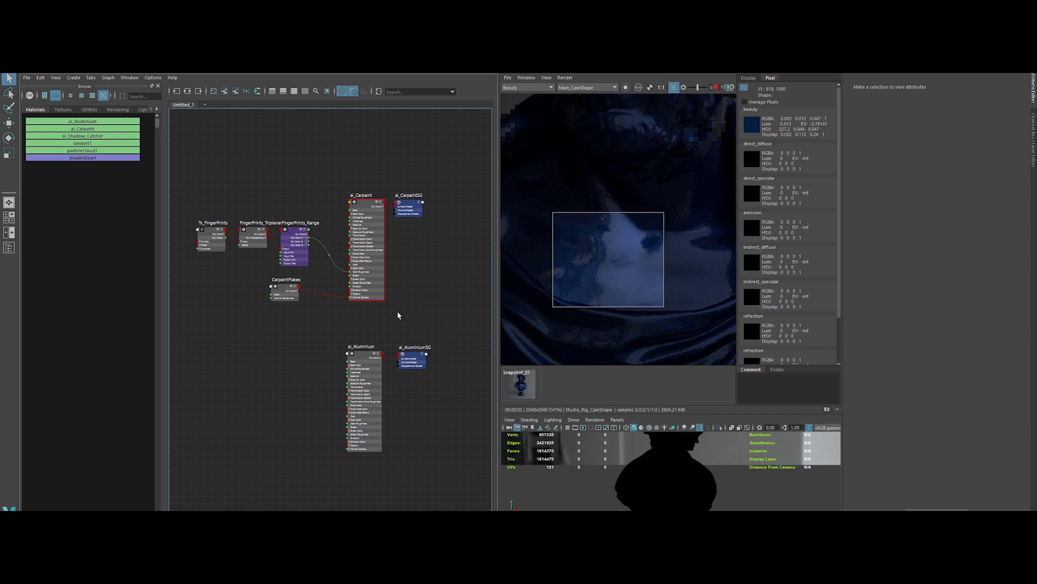
Assign the ai_Aluminium material to the statue and render a larger chest region.
middle_click_drag(397, 315, 413, 245, "alt")
left_click(643, 476)
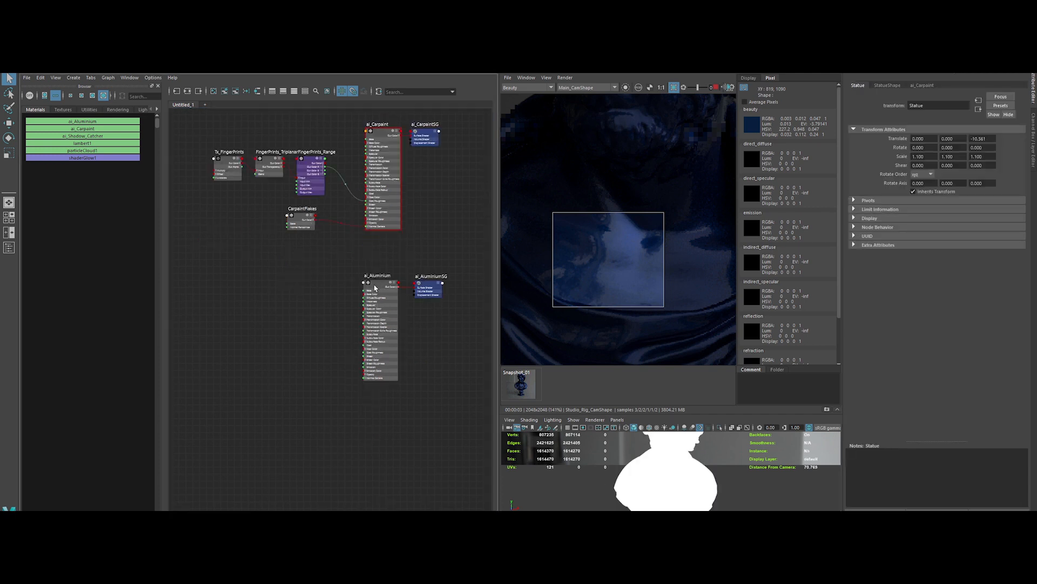
scroll(378, 285, "up", 2)
right_click_drag(380, 285, 378, 252)
scroll(393, 271, "down", 2)
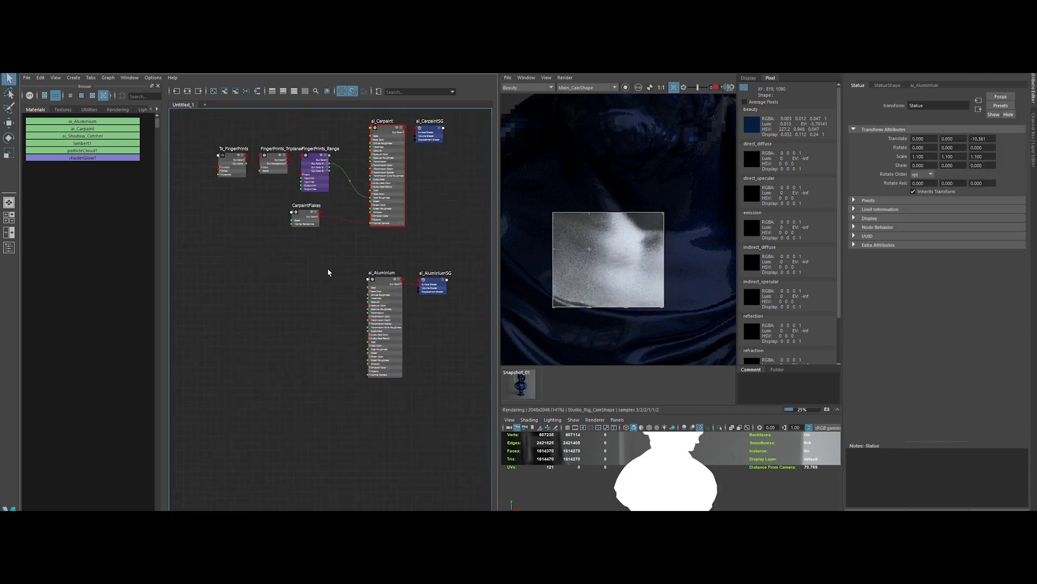
middle_click_drag(328, 272, 353, 281, "alt")
left_click_drag(547, 195, 690, 365)
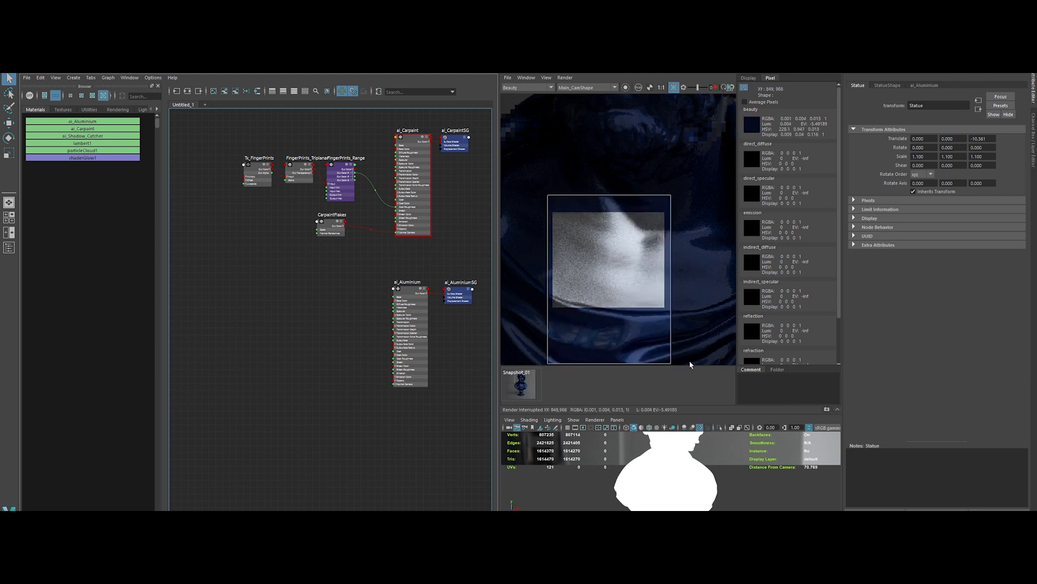
Create an aiImage node beside ai_Aluminium and load Scratches.tif from the Surface_Imperfections folder into it.
key("Tab")
type("aiim")
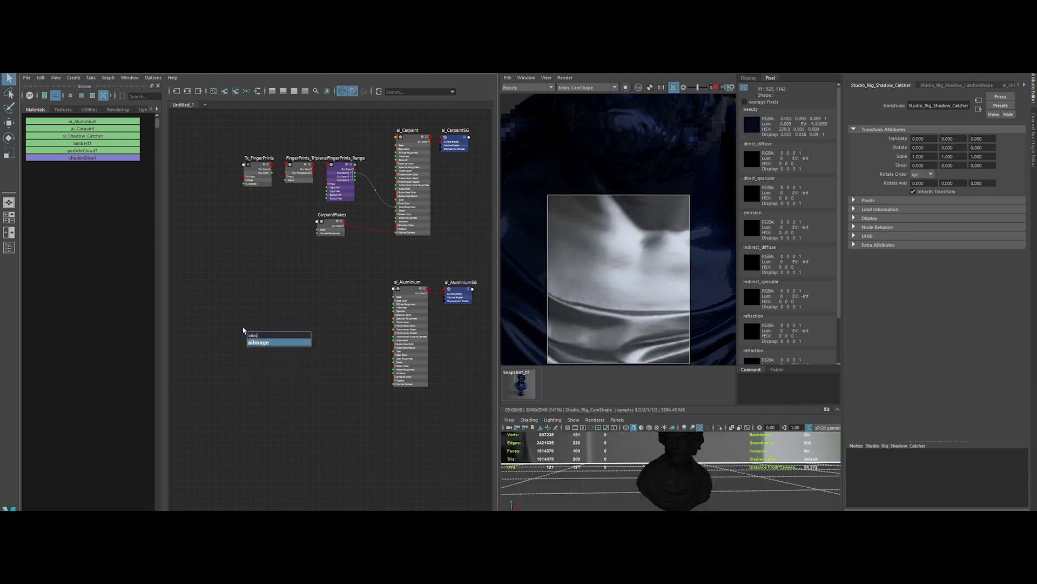
key("Return")
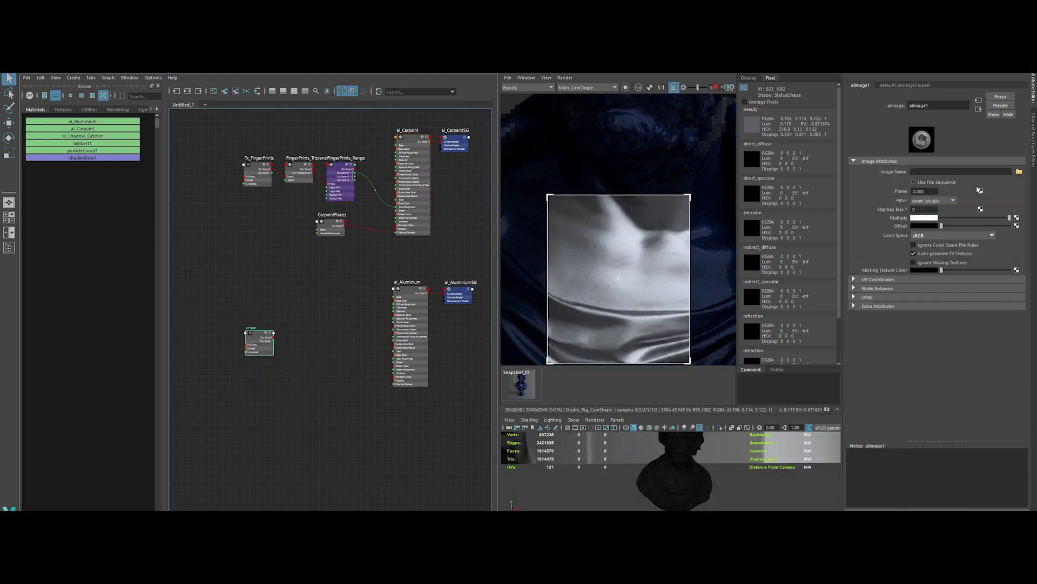
left_click(1019, 172)
left_click(419, 141)
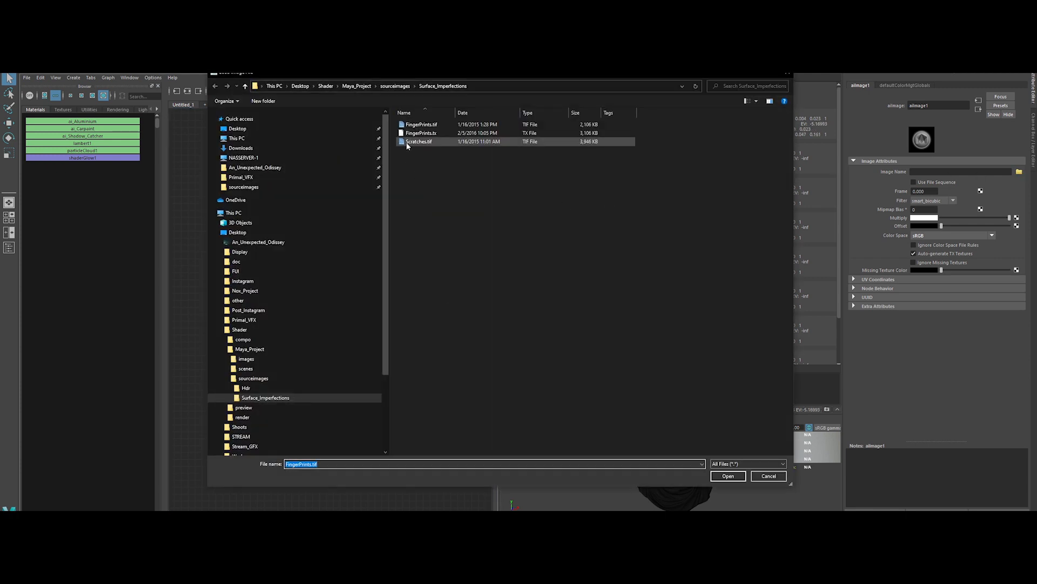
double_click(425, 144)
left_click(254, 282)
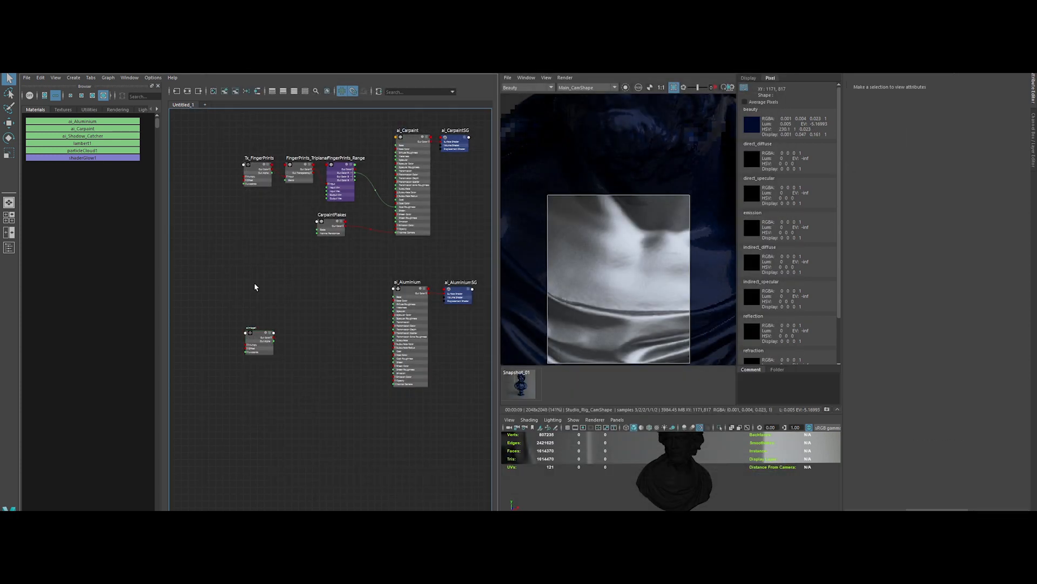
Duplicate FingerPrints_Triplanar for the aluminium network, delete the duplicated fingerprint image, and feed the scratches image into the triplanar.
scroll(278, 308, "up", 3)
key("Tab")
middle_click_drag(300, 273, 306, 352, "alt")
left_click(288, 165)
key("ctrl+v")
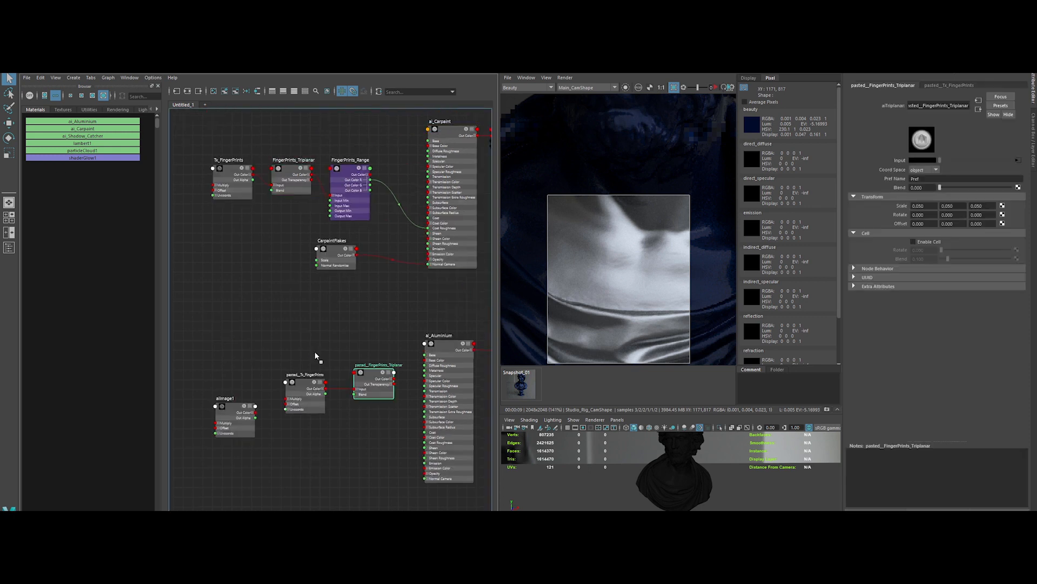
scroll(326, 372, "up", 2)
double_click(306, 304)
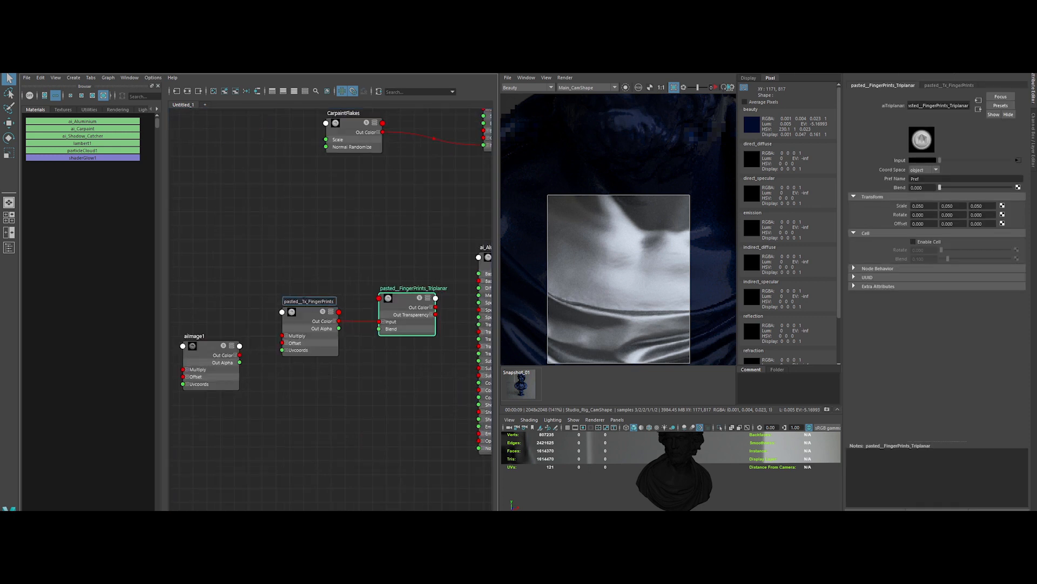
key("Delete")
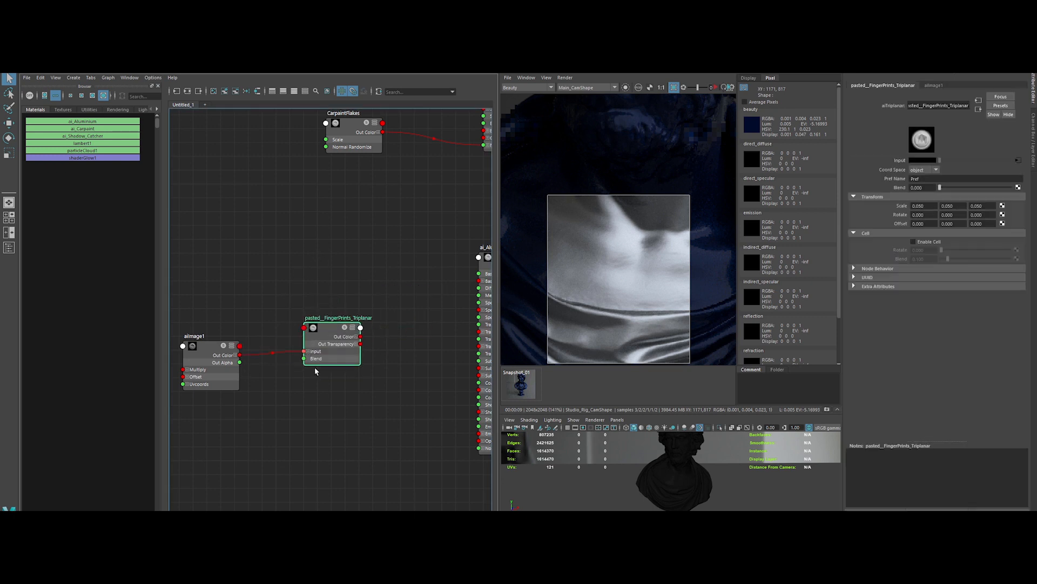
Set the scratches image's colour space to Raw and rename its node as Scratches.
left_click(212, 356)
left_click(951, 235)
left_click(940, 292)
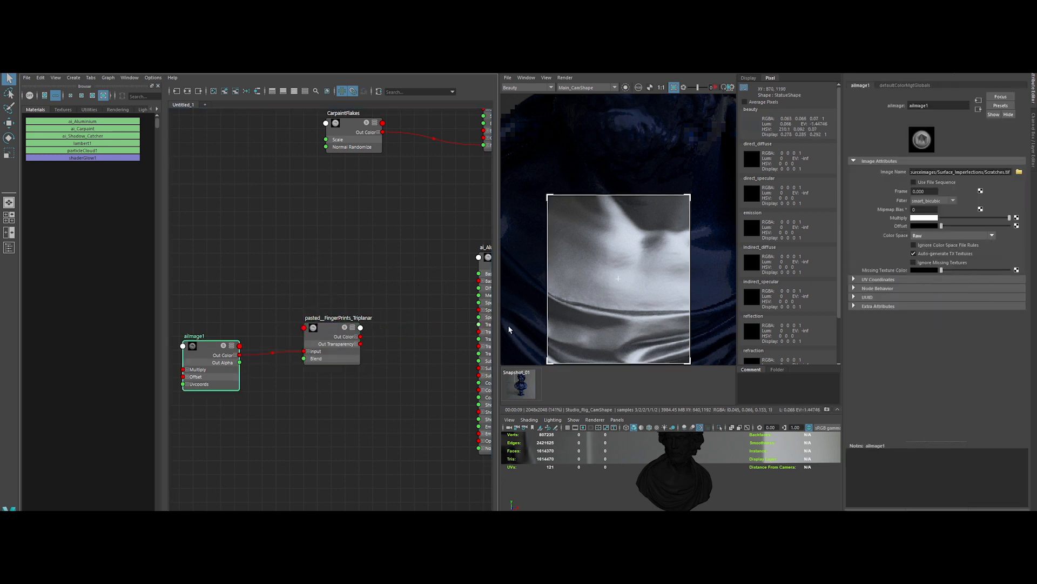
double_click(194, 336)
type("Scratches")
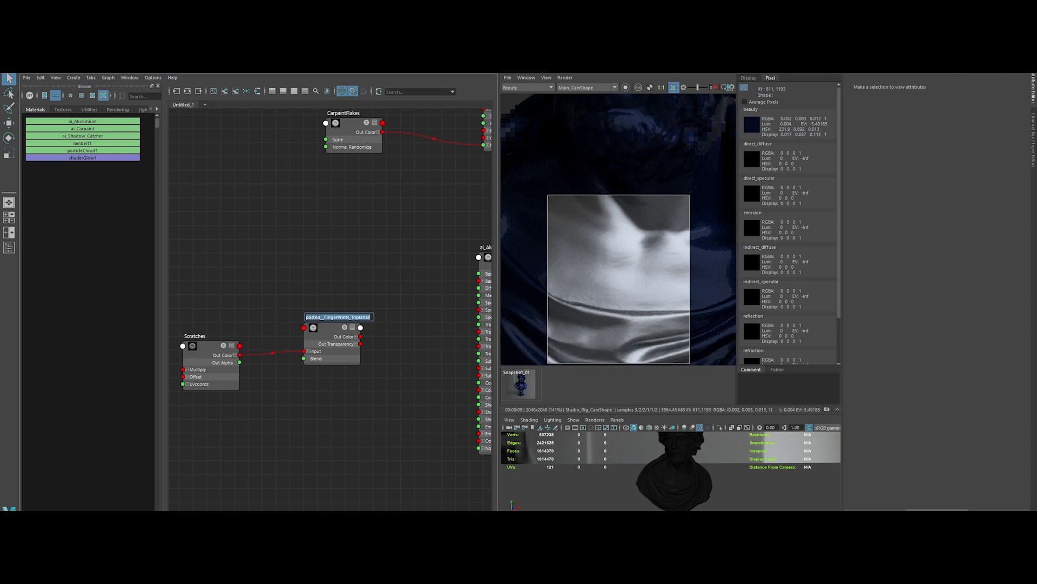
Rename the copied triplanar as Scratches_Triplanar and connect it to ai_Aluminium through a bump2d node with bump depth 1.
type("Scratches_Triplanar")
key("Return")
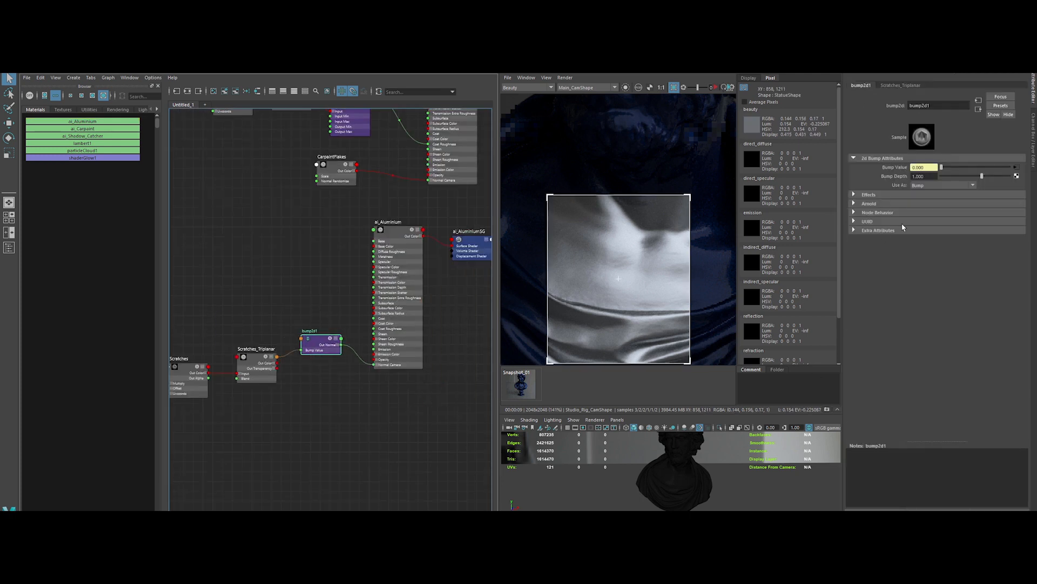
left_click(875, 205)
left_click(879, 196)
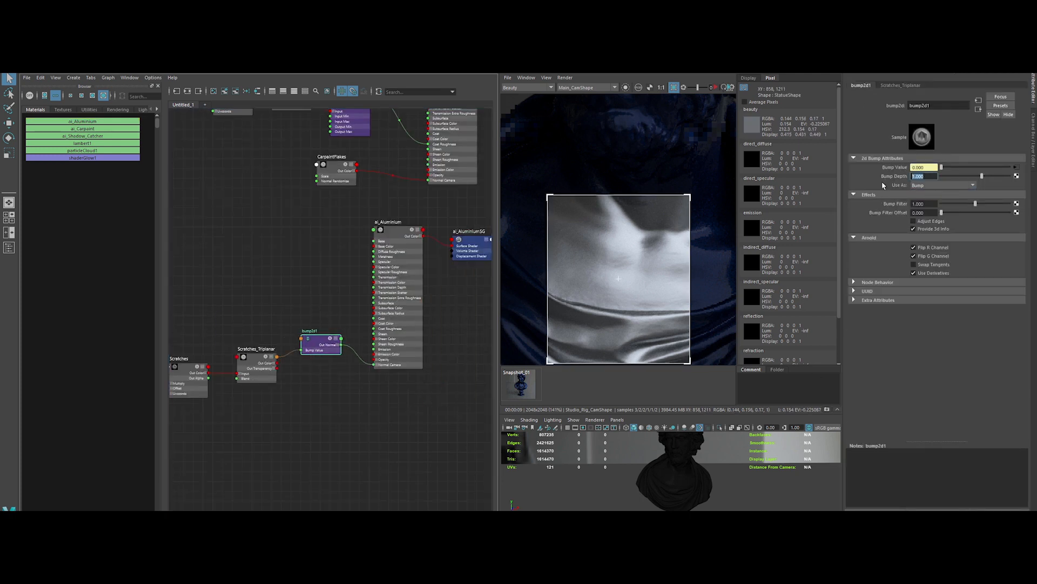
type("1")
key("Return")
left_click(310, 270)
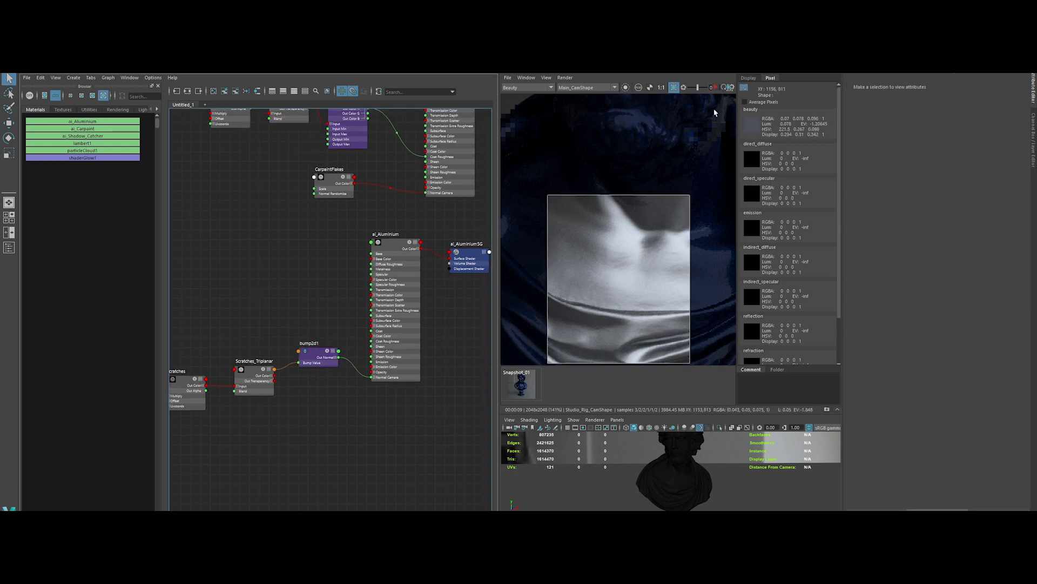
Render the scratch bump on the chest and examine a small close-up region.
left_click(713, 88)
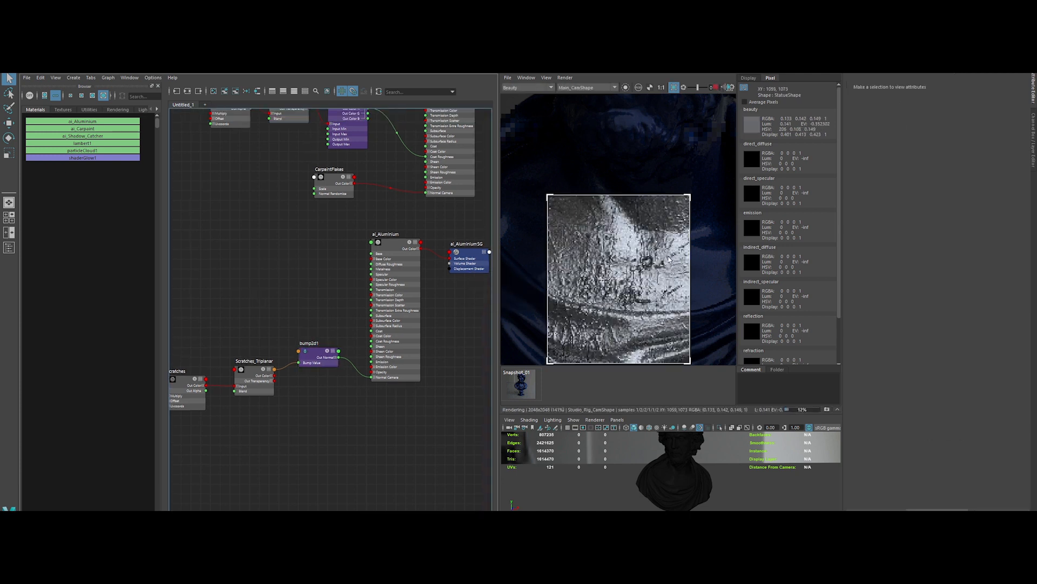
scroll(624, 276, "up", 1)
left_click_drag(612, 265, 663, 326)
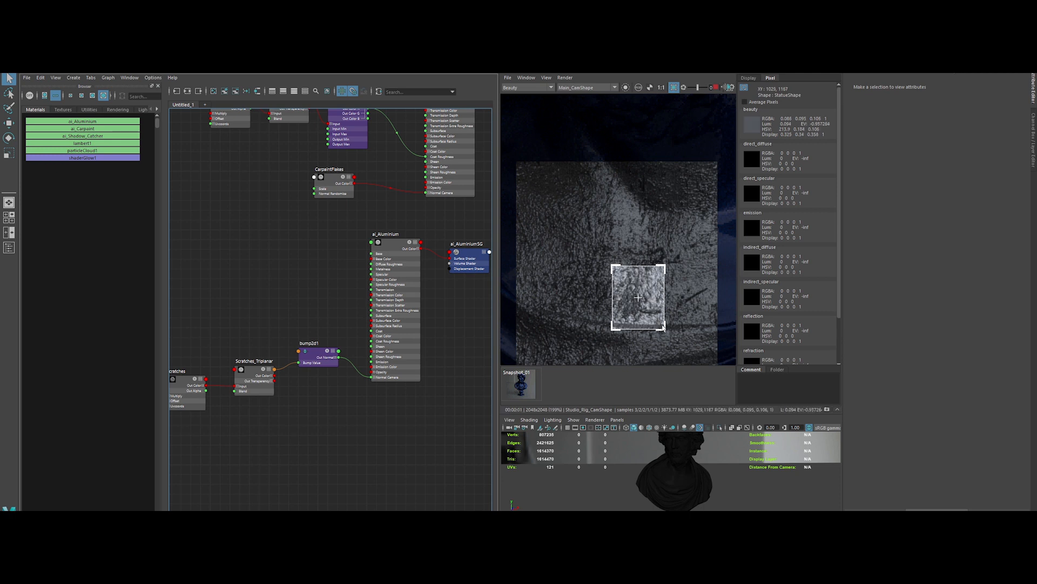
Reduce the bump2d node's bump depth to 0.01 and re-render the small chest region.
left_click(318, 356)
left_click(924, 176)
type("0.05")
key("Return")
left_click(715, 88)
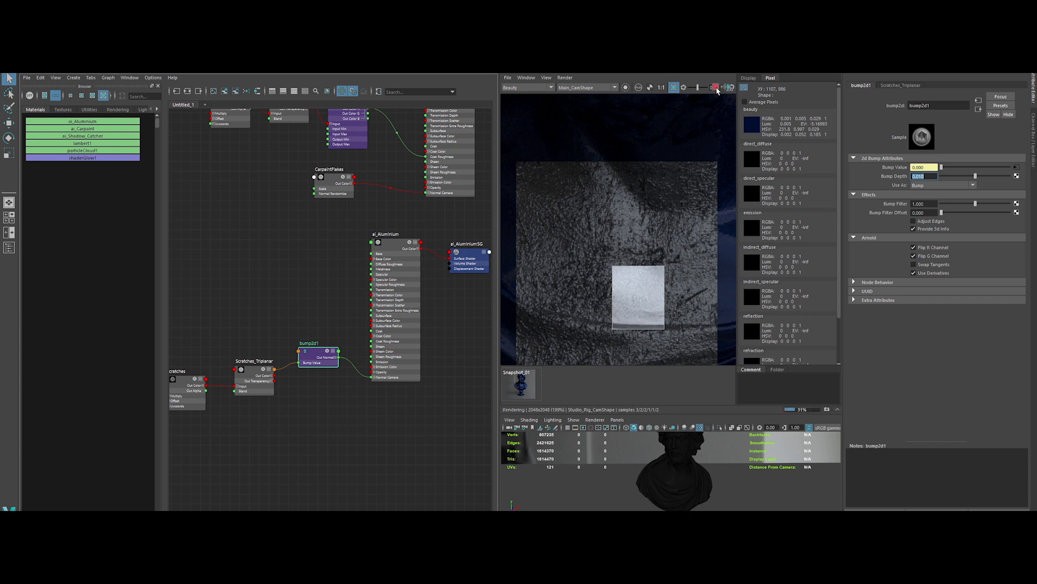
Invert the scratches by setting the bump depth to -0.01, and render a wider region of the bust.
left_click(264, 326)
scroll(266, 321, "down", 3)
left_click(323, 348)
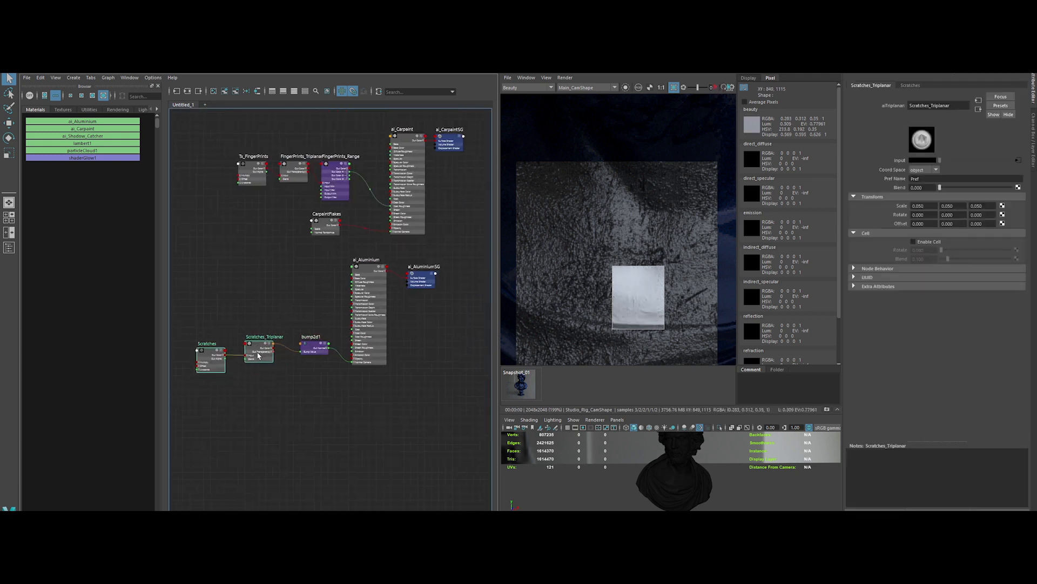
left_click(912, 176)
type("-")
key("Return")
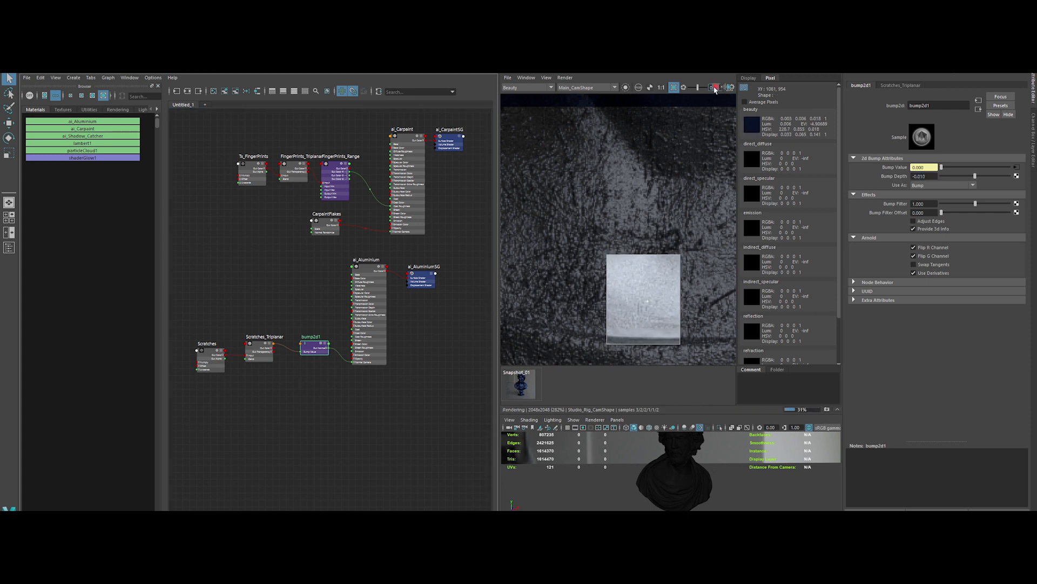
scroll(675, 216, "down", 5)
left_click_drag(668, 304, 668, 303)
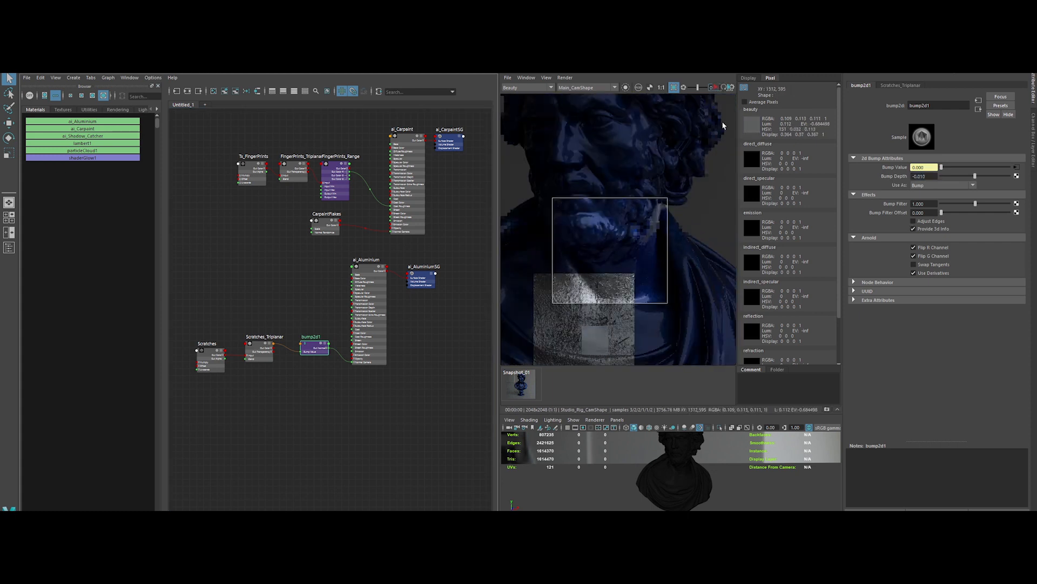
Create an aiNoise node and place it above the scratches nodes in the aluminium network.
key("Tab")
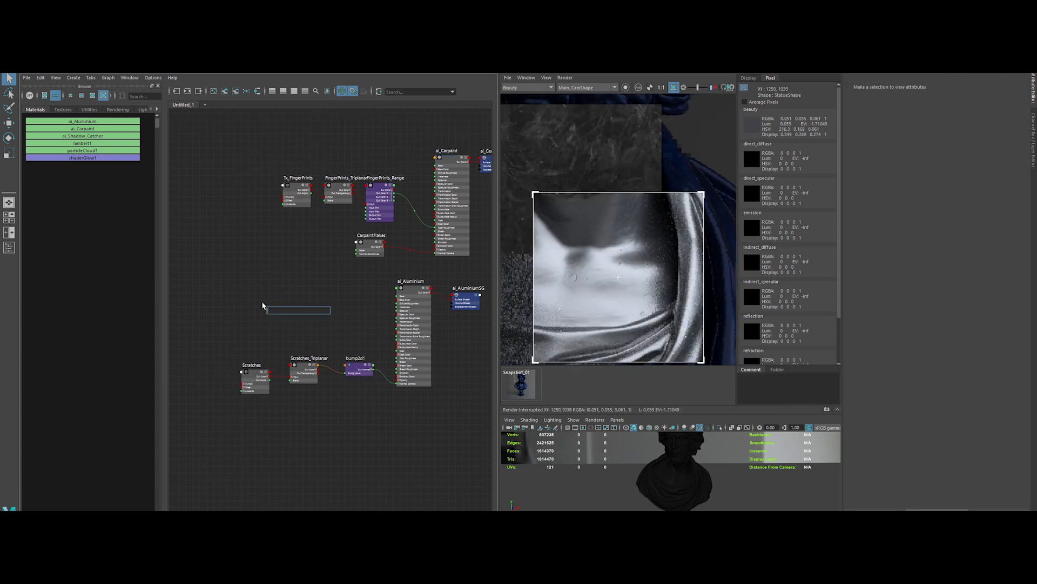
type("aiNoise")
key("Return")
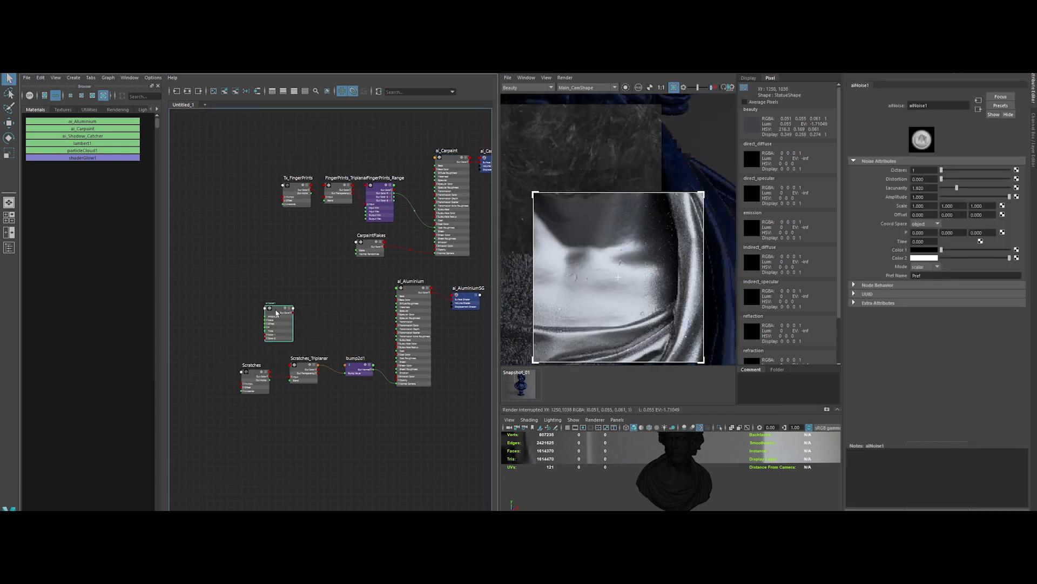
left_click_drag(277, 313, 274, 299)
Set the aiNoise node's two colours based on the aluminium's base colour, and connect its output to ai_Aluminium's base colour.
left_click(414, 289)
left_click(920, 192)
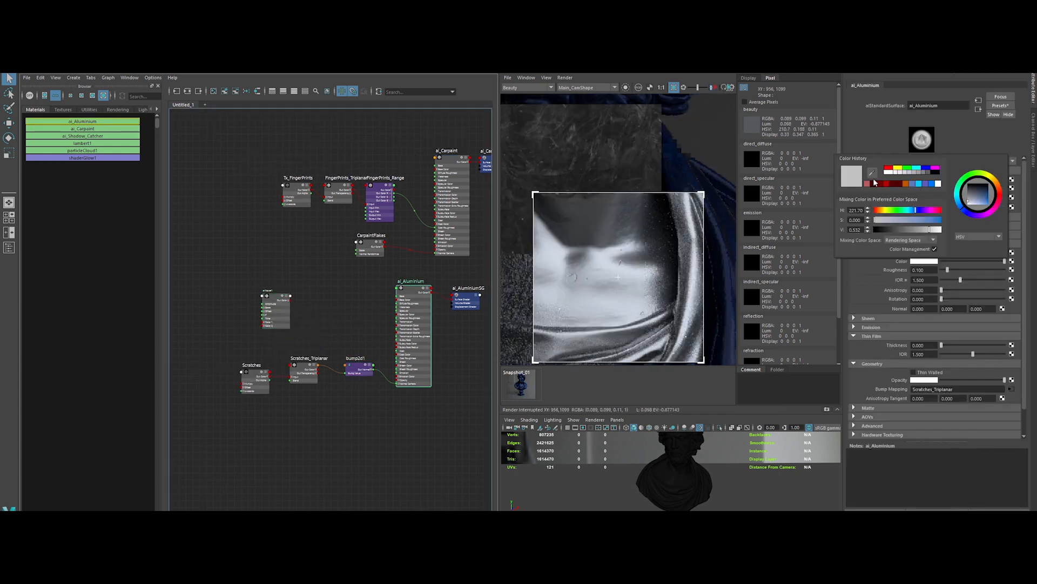
left_click(278, 306)
left_click(923, 257)
left_click(923, 248)
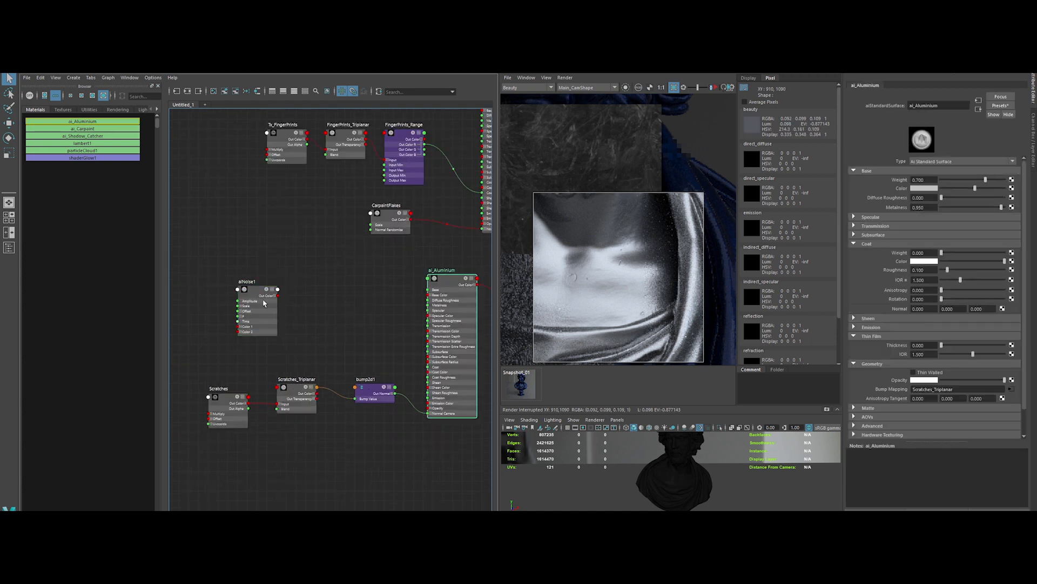
left_click_drag(278, 296, 428, 295)
left_click(352, 271)
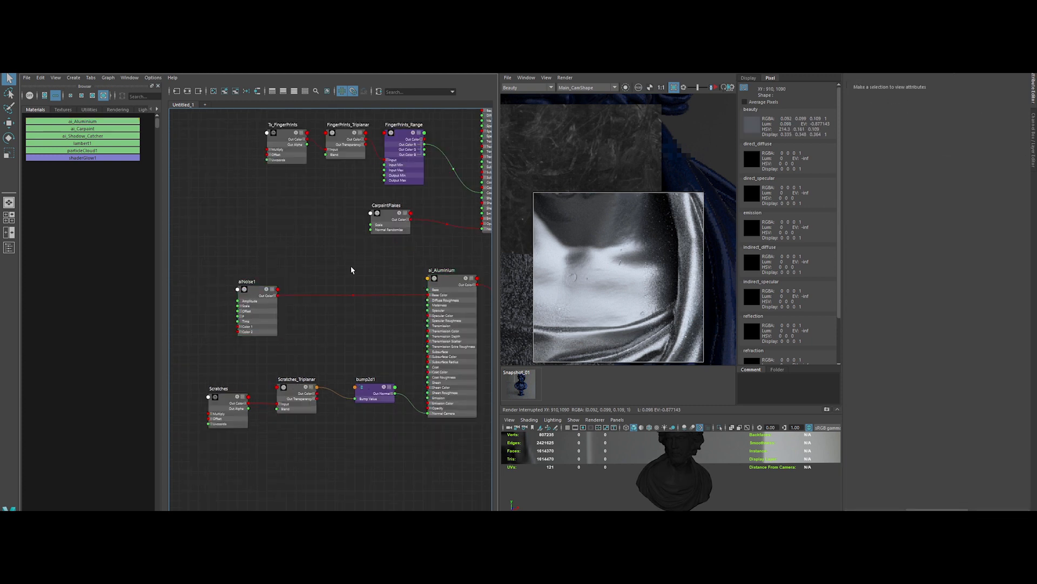
Set the aiNoise node to 5 octaves, distortion 3.373, amplitude 0.2 and scale 0.5 on all three axes.
left_click(258, 292)
left_click(625, 87)
double_click(921, 206)
type("0.200")
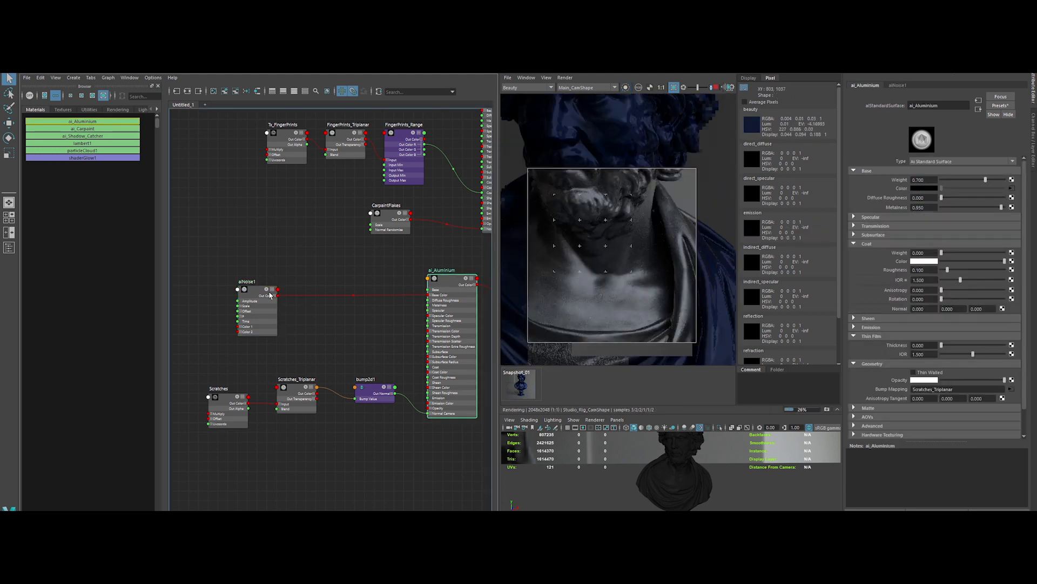
Set the aiNoise amplitude to 1 and its octaves to 3, and render the statue's face region.
left_click(269, 295)
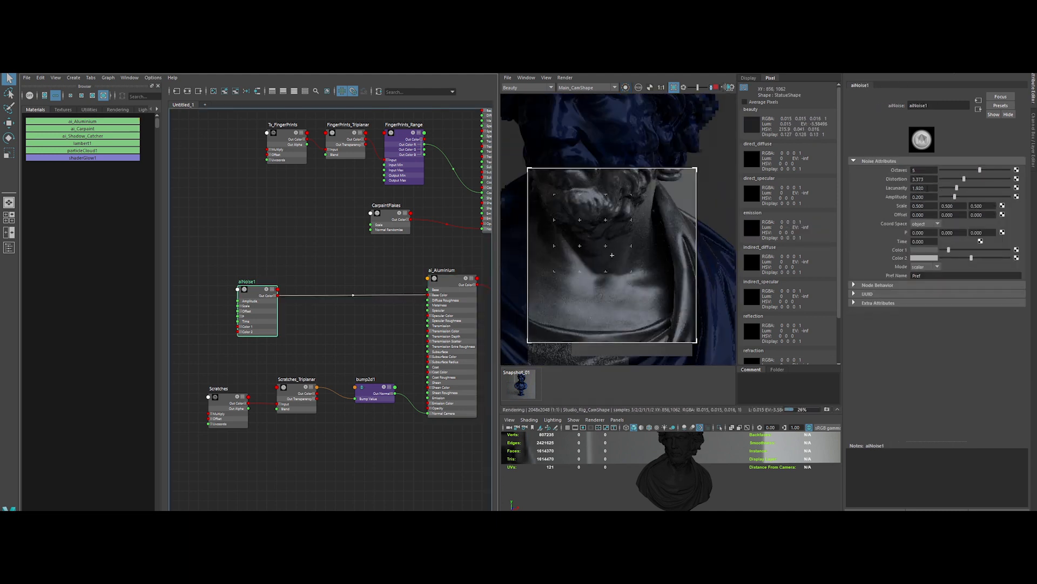
scroll(644, 197, "down", 2)
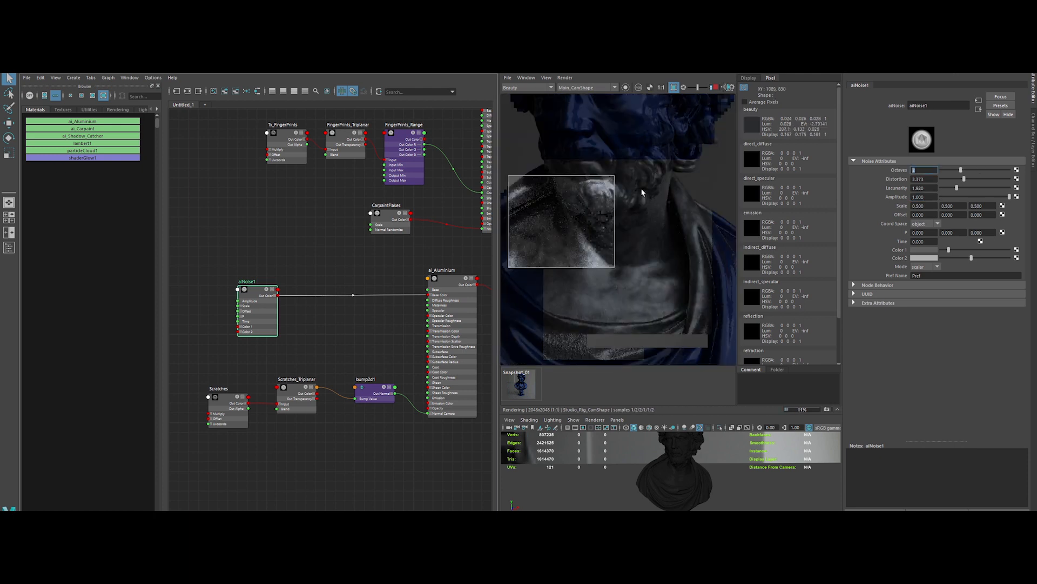
left_click_drag(552, 187, 679, 301)
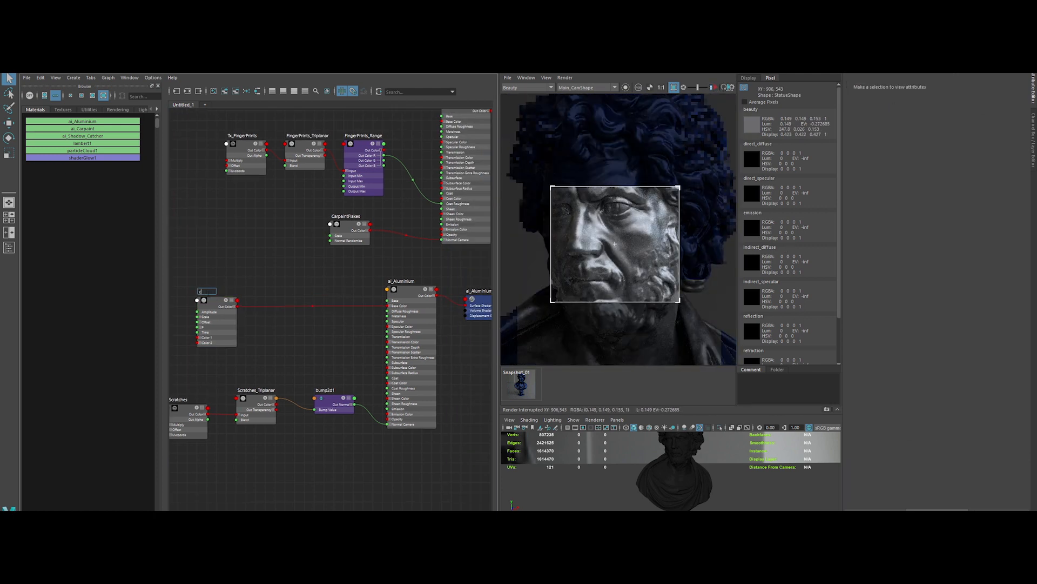
Rename the aiNoise node as ColorNoise, adjust its second colour and re-render the face region.
type("ise")
key("Return")
left_click(924, 257)
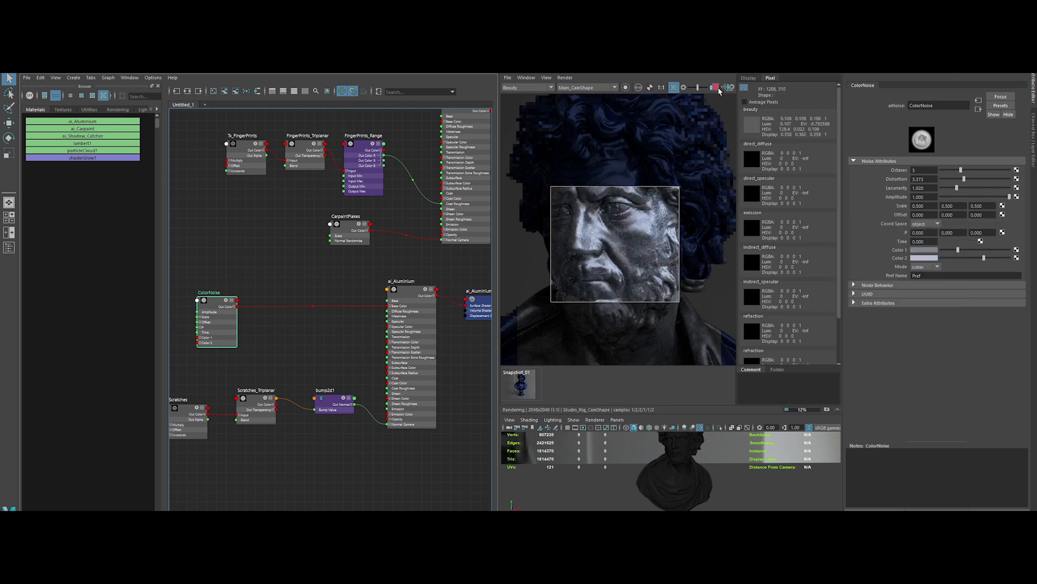
Create an aiMixShader node beside the car paint and aluminium materials.
left_click(394, 277)
scroll(394, 278, "down", 3)
key("Tab")
type("aiMix")
key("Return")
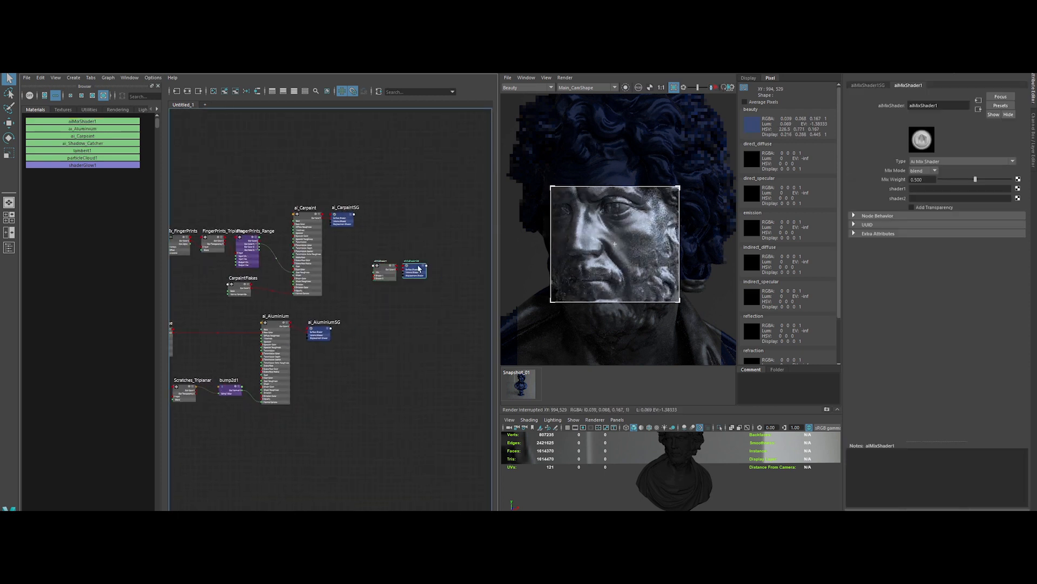
Delete the shading group nodes of the mix shader, ai_Carpaint and ai_Aluminium.
left_click(419, 243)
scroll(419, 244, "up", 2)
left_click(321, 206)
key("Delete")
left_click(286, 367)
key("Delete")
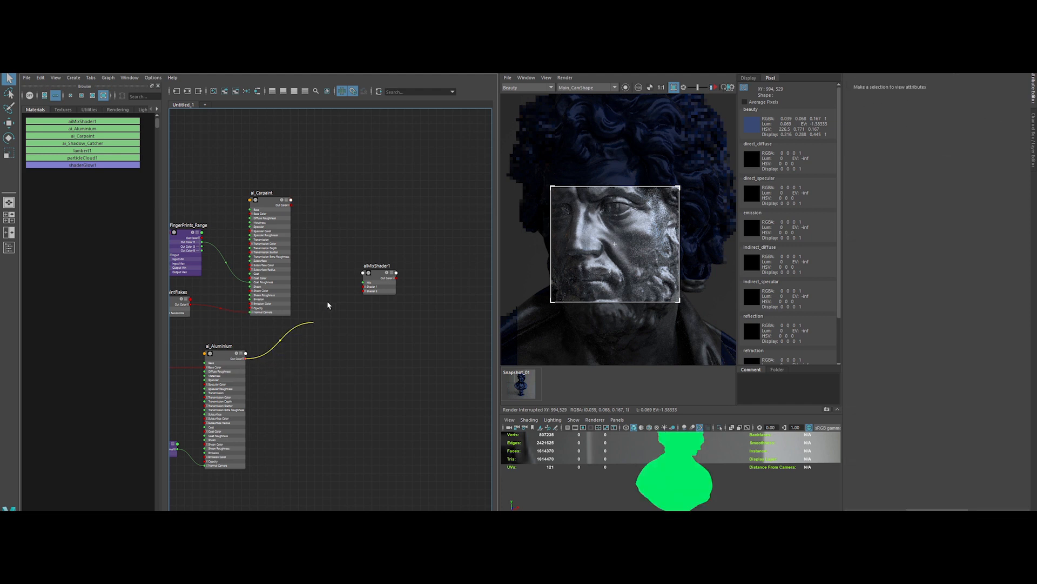
Connect ai_Carpaint to shader 1 and ai_Aluminium to shader 2 of the mix shader, and assign it to the statue.
left_click(378, 275)
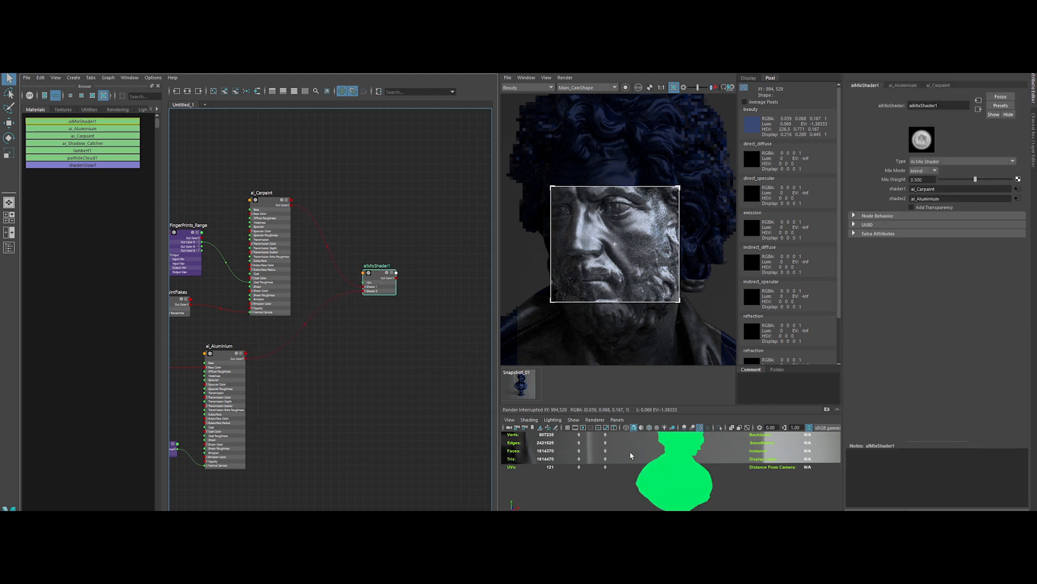
left_click(666, 462)
right_click_drag(385, 274, 390, 248)
Rename the mix shader as ai_Final_Shader and its shading group as ai_Final_ShaderSG.
scroll(393, 254, "up", 2)
double_click(365, 272)
type("ai_Final_")
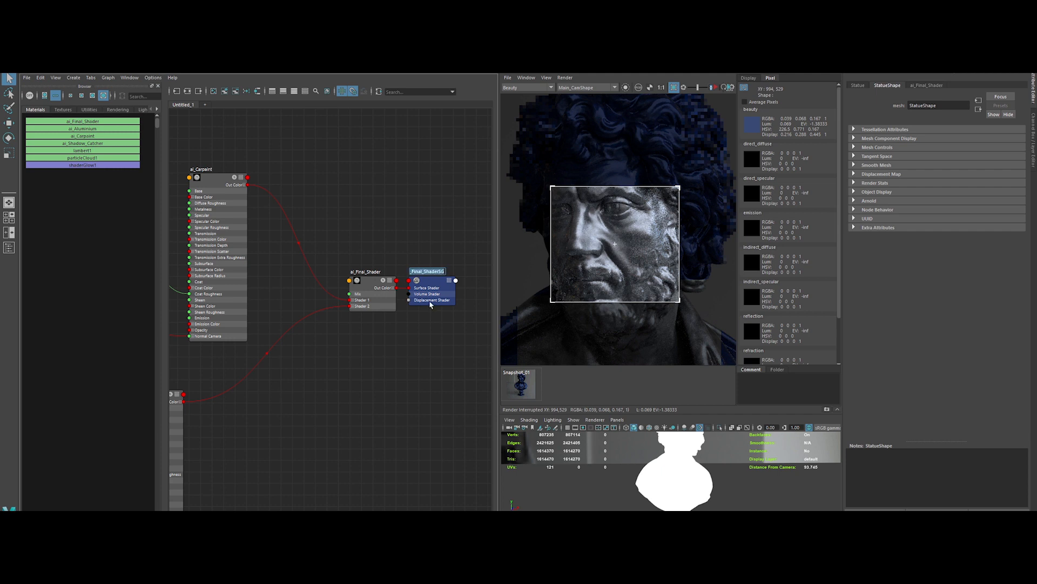
Test ai_Final_Shader's mix weight at 0 in the render of the face region.
left_click(373, 294)
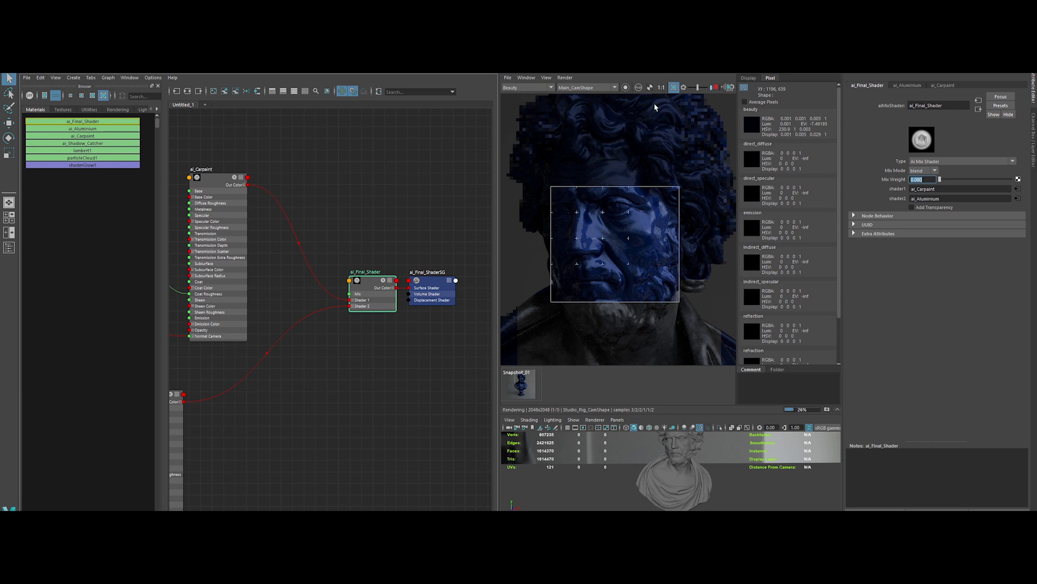
type("5")
key("Return")
Create an aiCurvature node and place it above the ai_Carpaint material.
left_click(420, 185)
middle_click_drag(421, 186, 412, 272, "alt")
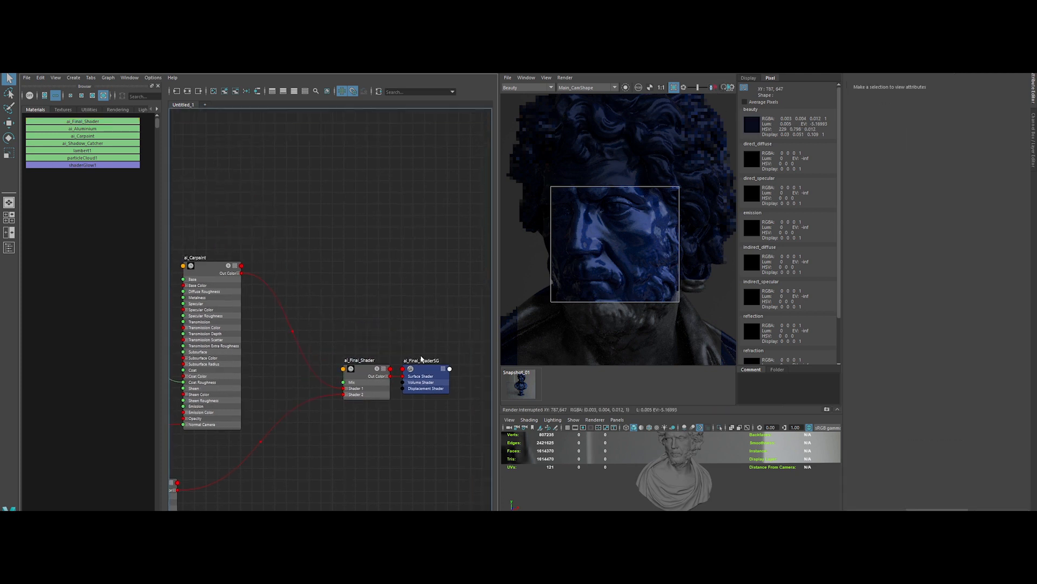
left_click_drag(424, 367, 435, 369)
middle_click_drag(374, 274, 432, 315, "alt")
scroll(433, 316, "down", 3)
left_click(327, 229)
key("Tab")
type("aicu")
key("Return")
left_click_drag(323, 239, 375, 254)
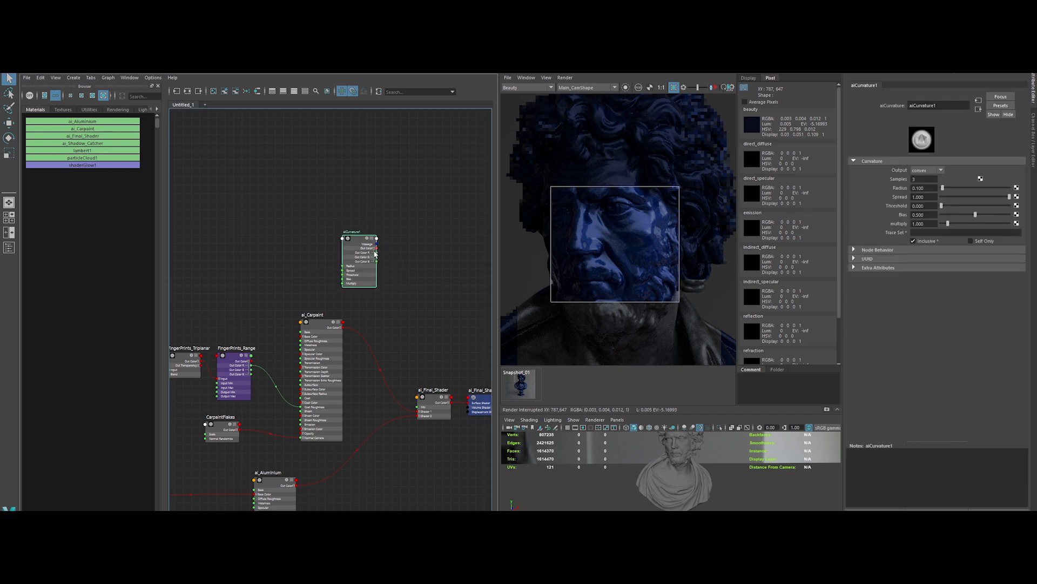
Connect the aiCurvature node's Out Color R to ai_Final_Shader's mix input and refresh the render.
left_click_drag(406, 391, 429, 382)
left_click(716, 88)
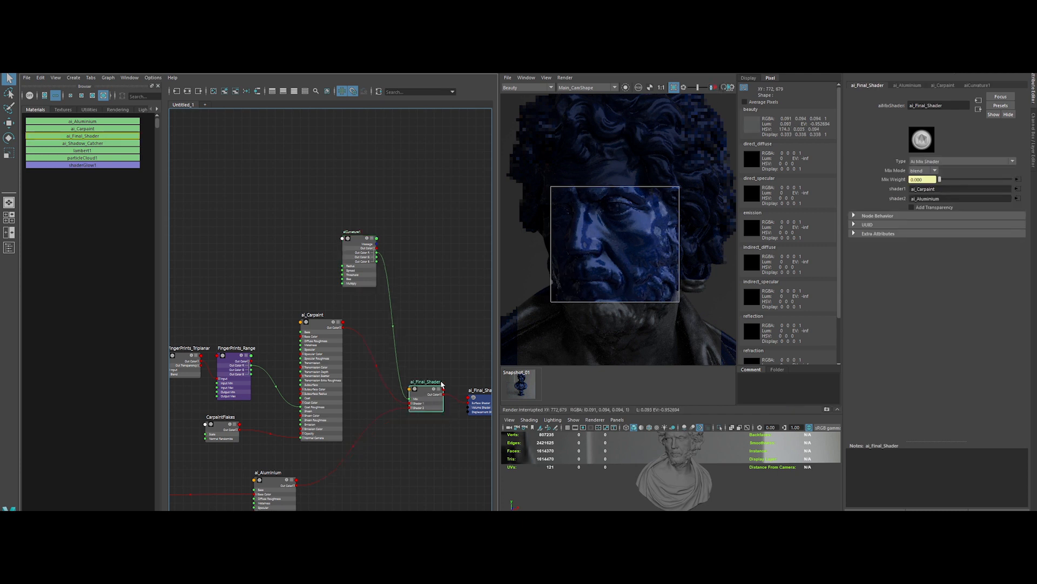
left_click(564, 77)
left_click(595, 137)
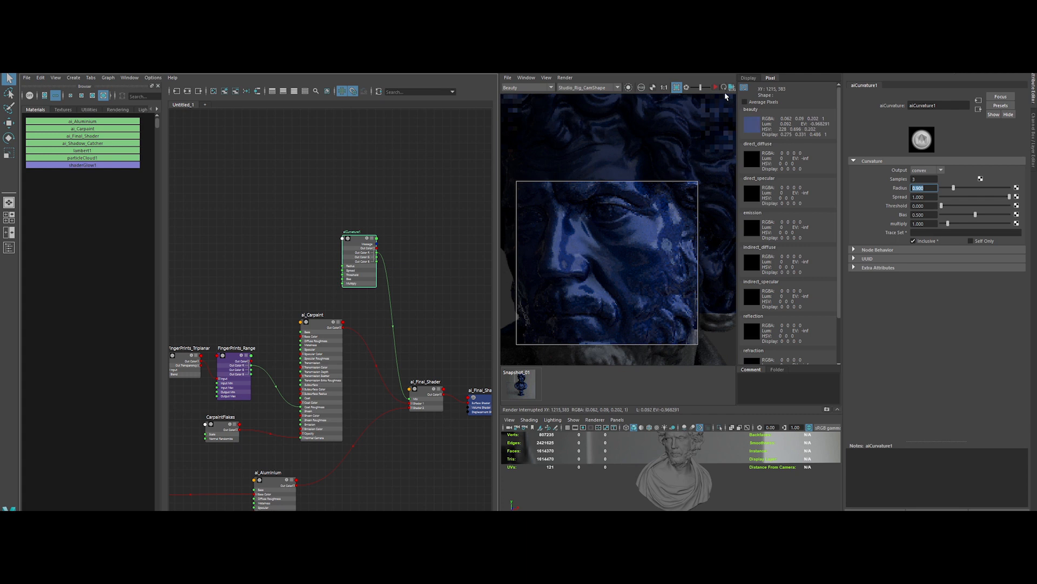
Set the aiCurvature node's radius to 0.9, spread to 0.9 and multiply to 3, and render the face region.
left_click(715, 87)
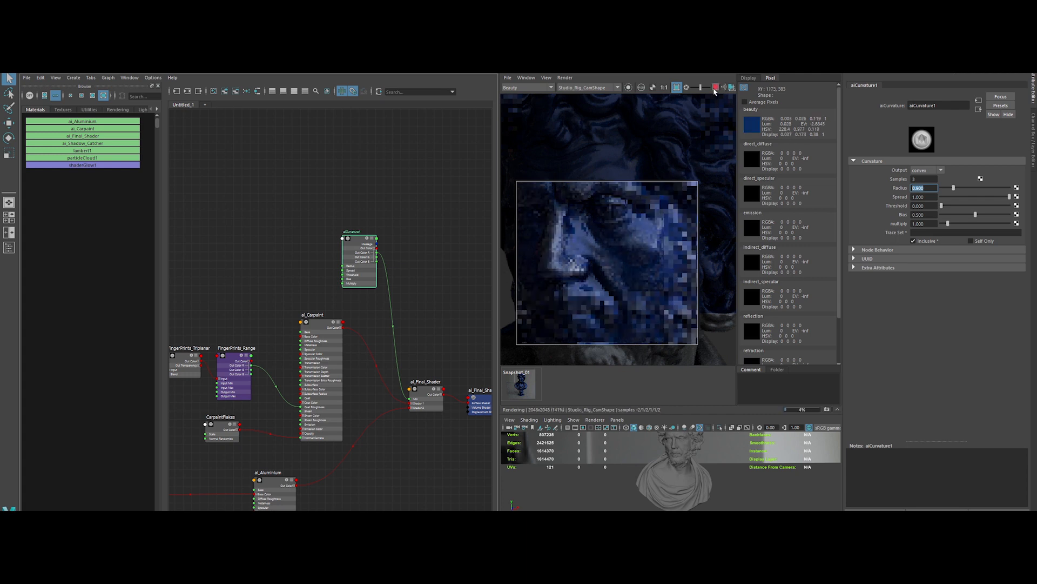
scroll(578, 266, "up", 3)
left_click_drag(531, 187, 607, 290)
left_click_drag(565, 121, 699, 225)
middle_click_drag(699, 226, 710, 260, "alt")
type("3")
key("Return")
scroll(609, 222, "down", 2)
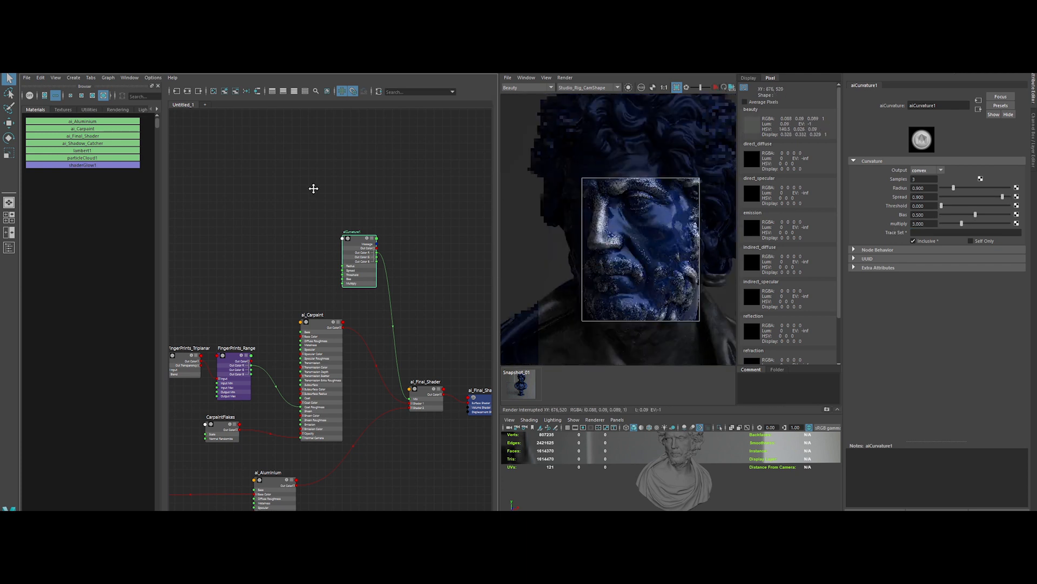
Create an aiImage node above the fingerprint nodes.
middle_click_drag(227, 237, 306, 219, "alt")
left_click(285, 238)
key("Tab")
type("aiim")
key("Return")
Load a scratches texture into the new aiImage node, change its colour space, and move the node aside to make room.
left_click(1019, 171)
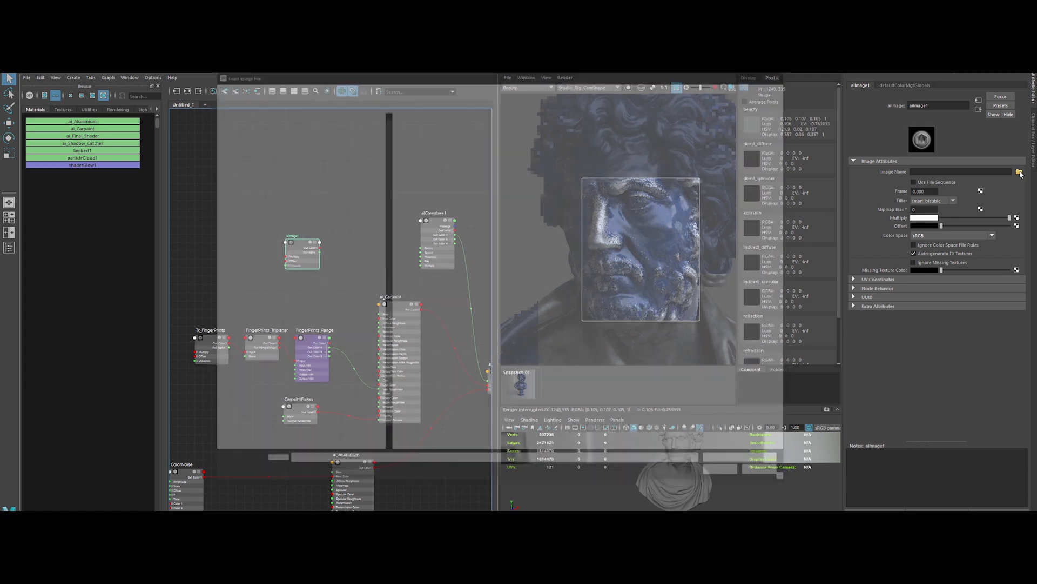
double_click(432, 143)
left_click(950, 235)
left_click(920, 317)
left_click_drag(301, 245, 252, 223)
Create an aiTriplanar node beside the new image node and connect the image's colour output to its input.
left_click(311, 232)
key("Tab")
type("aitri")
key("Return")
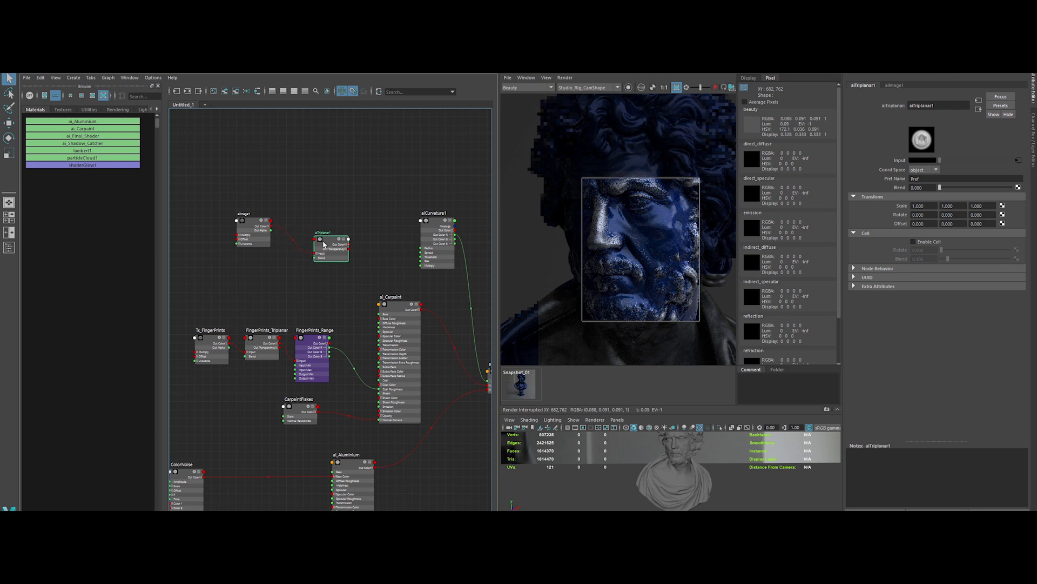
left_click_drag(323, 244, 304, 234)
Set the new aiTriplanar node's scale to 0.1.
double_click(921, 205)
type("0.1")
key("Return")
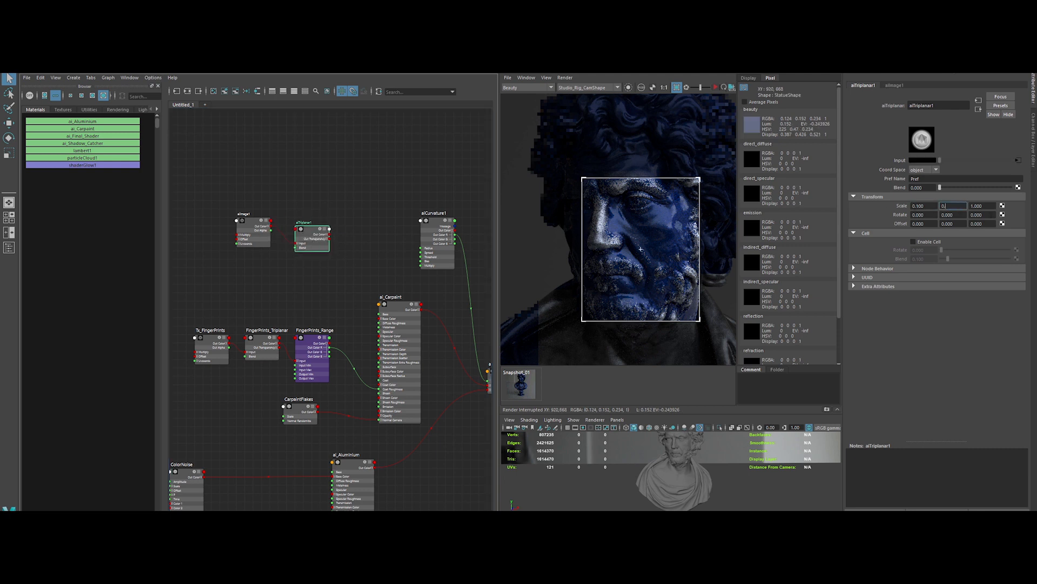
Create an aiRange node between the new triplanar and aiCurvature nodes, and connect the triplanar's colour output to its input.
left_click(362, 244)
key("Tab")
type("airang")
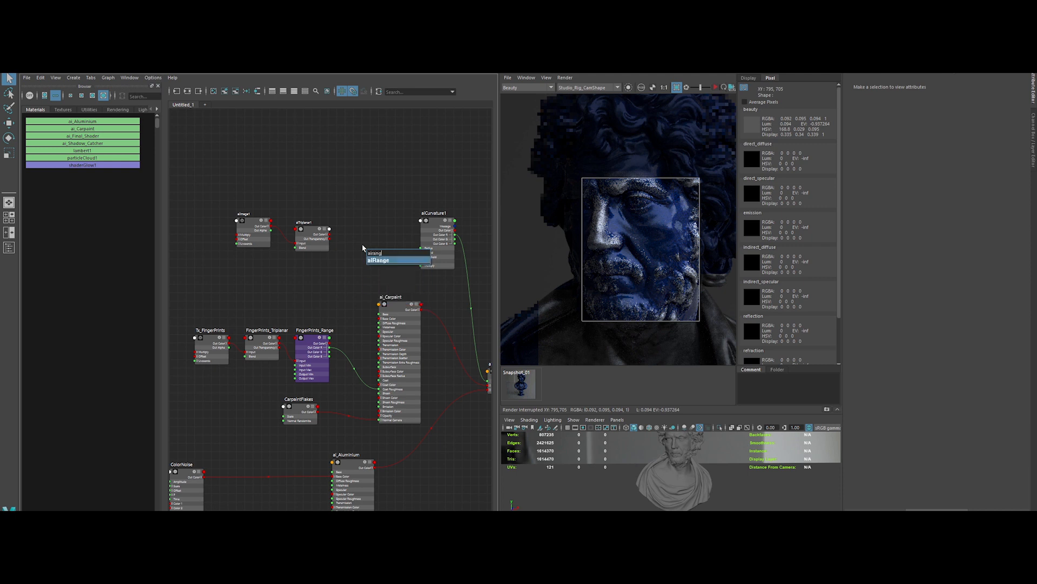
key("Return")
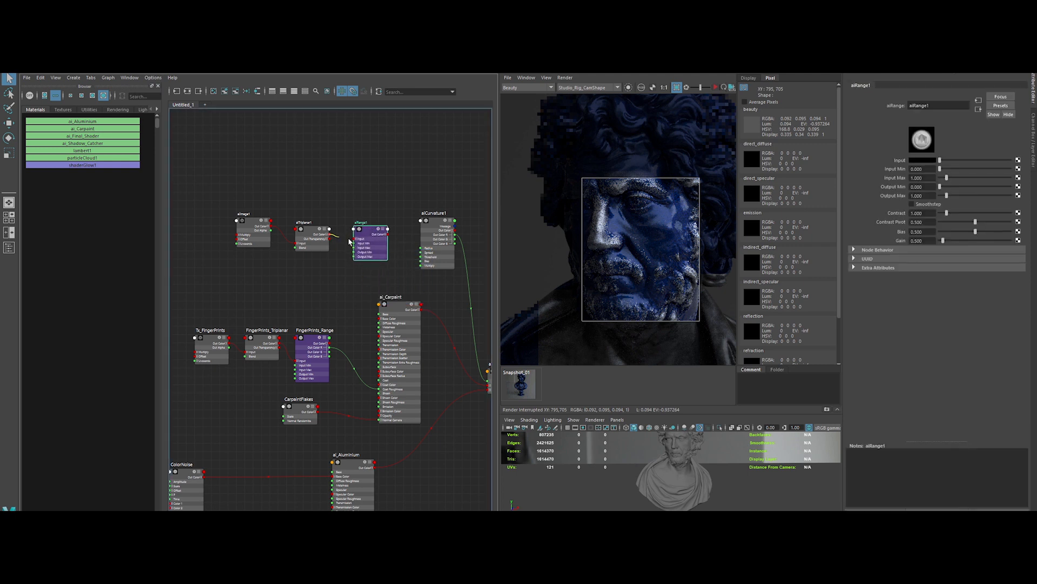
Connect the aiRange node's Out Color R to the aiCurvature radius and preview the curvature mask in isolation.
left_click(435, 246)
left_click(385, 234)
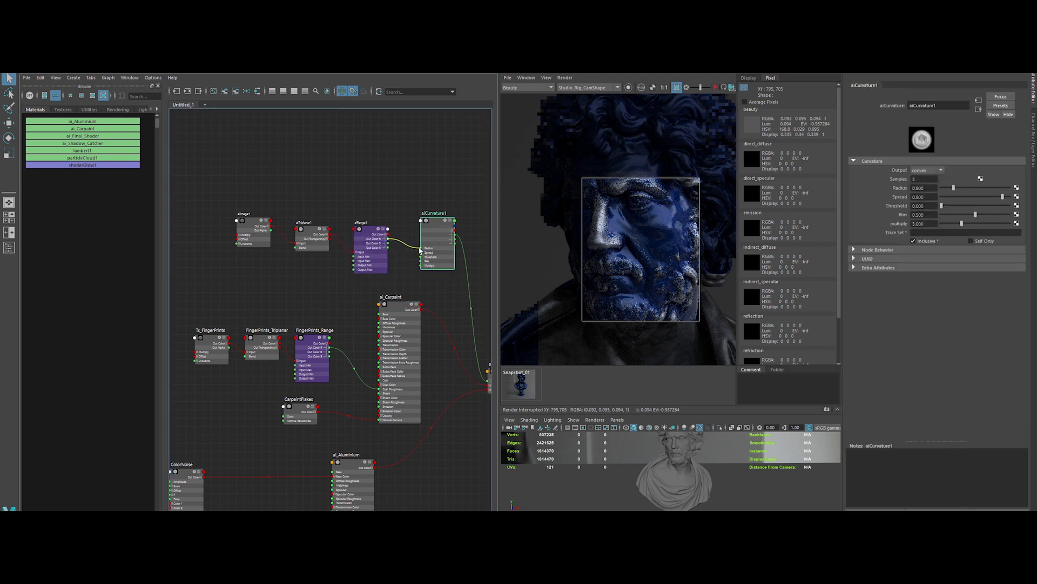
left_click_drag(420, 249, 421, 248)
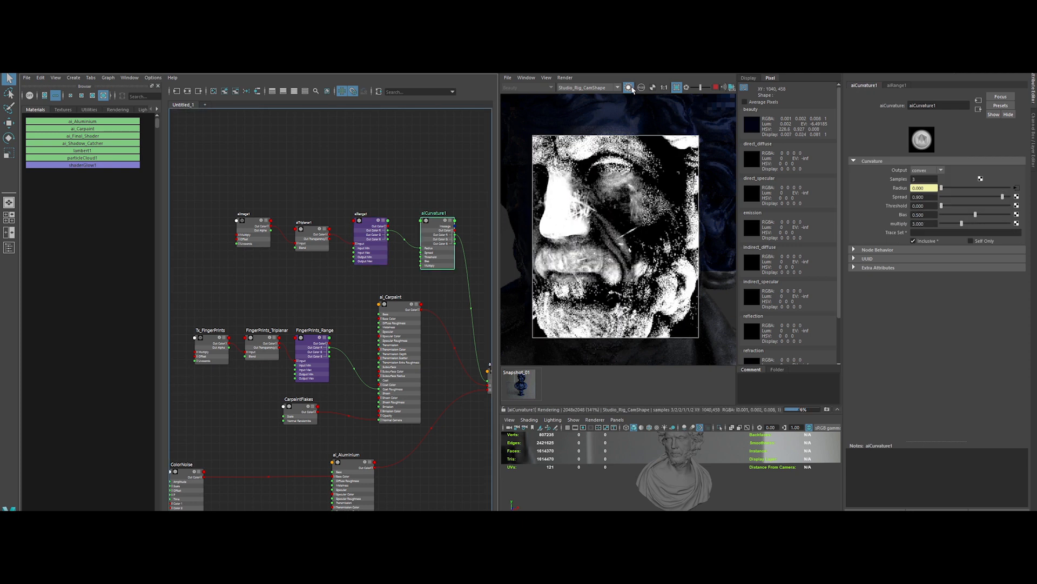
Tune the aiRange node's output range, trying output max values of 20 and 10, while checking the isolated curvature mask.
left_click(363, 235)
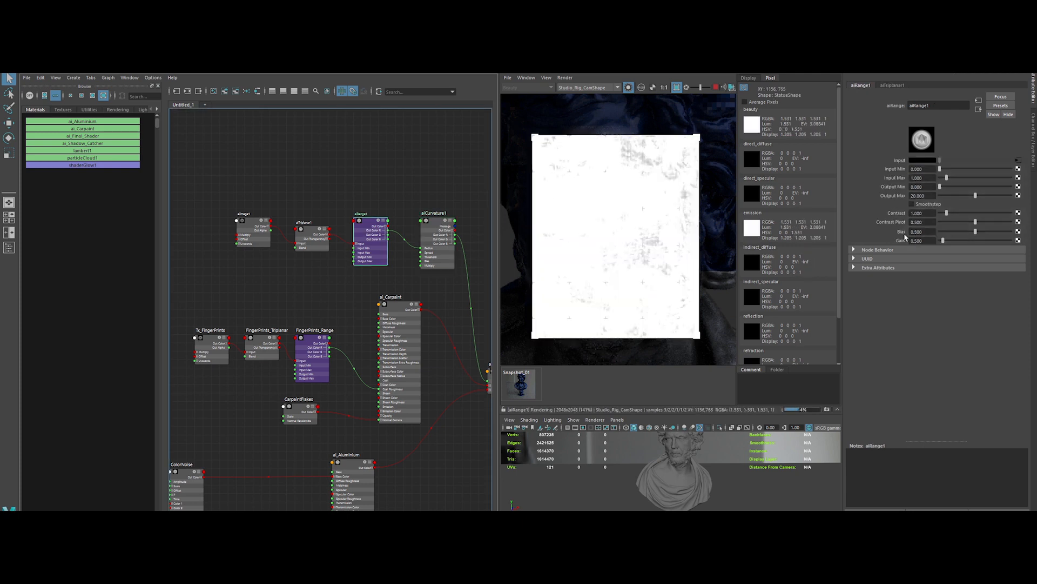
left_click(431, 226)
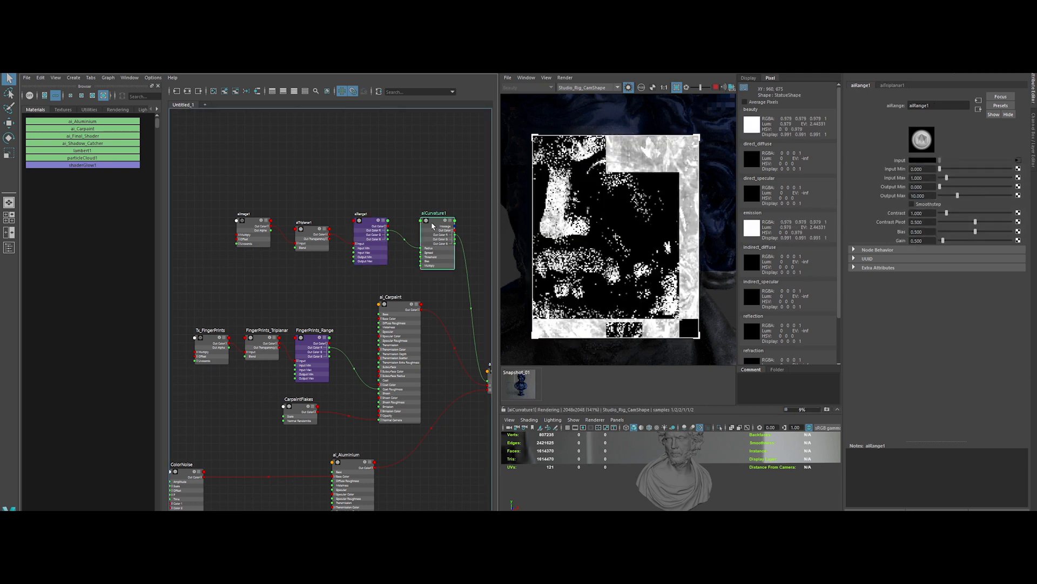
left_click(368, 238)
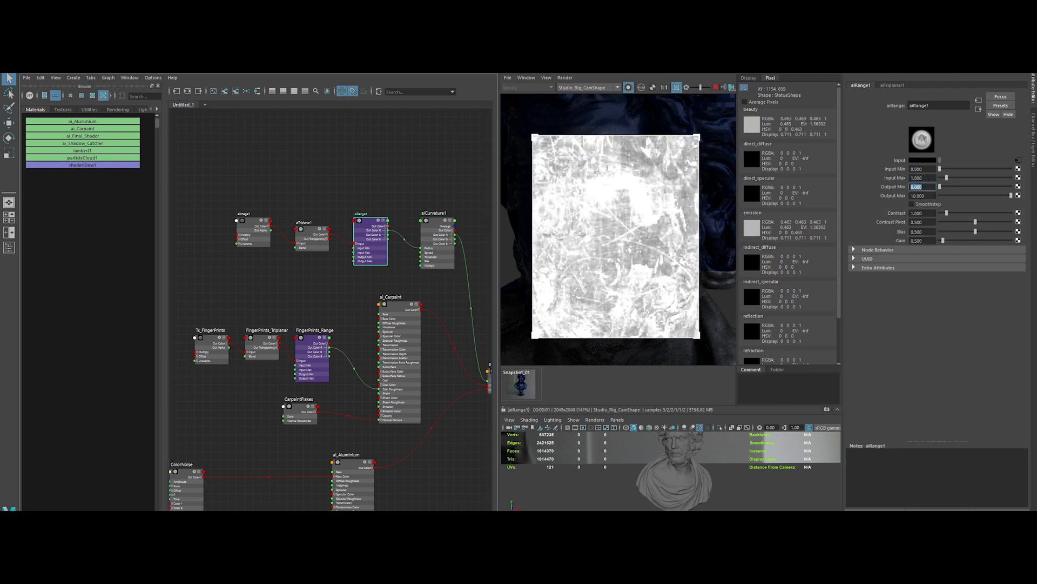
key("Return")
type("5")
key("Return")
left_click(437, 238)
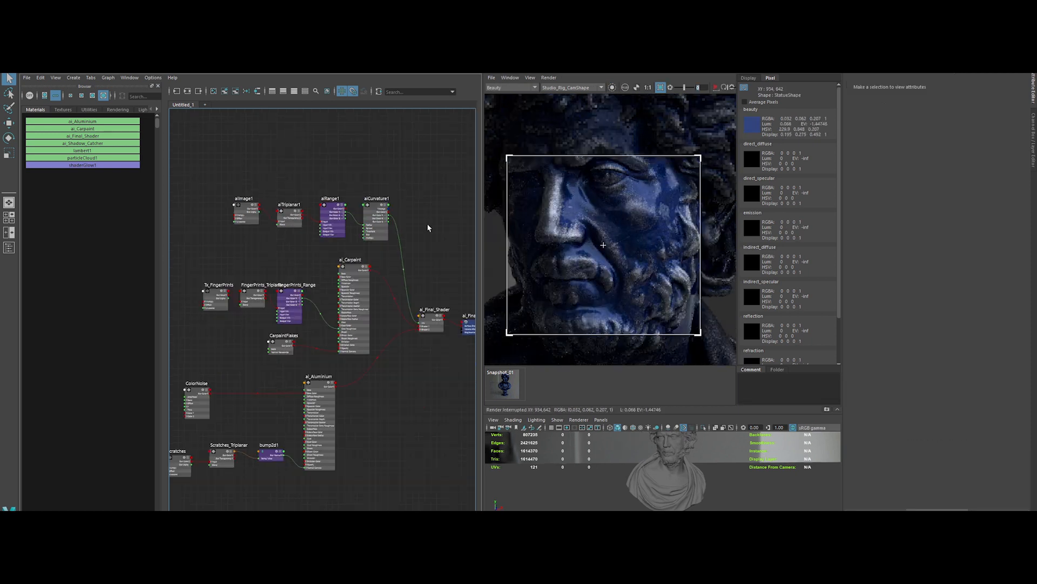
Insert a second aiRange node between aiCurvature and ai_Final_Shader, with input max 1.7 and output min 0.1.
key("Tab")
type("airang")
key("Return")
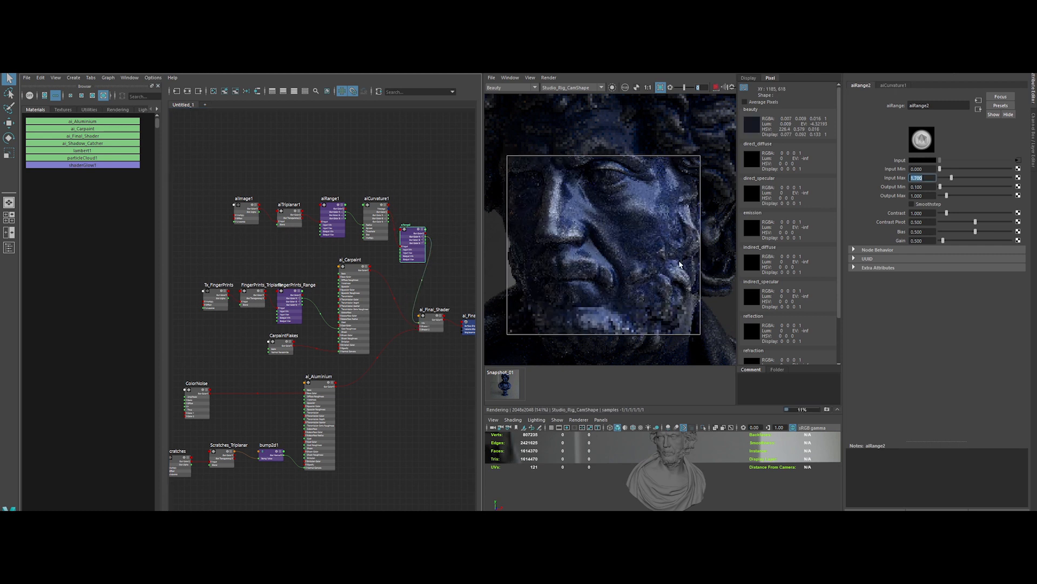
Expand the render region from the face to cover the whole statue bust.
scroll(639, 273, "down", 5)
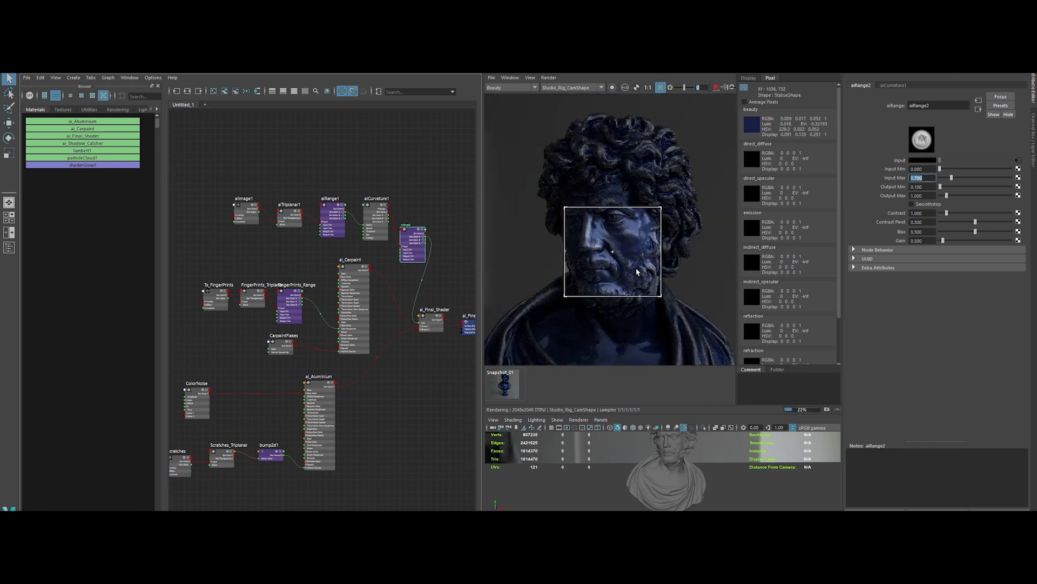
left_click_drag(526, 204, 754, 364)
middle_click_drag(684, 323, 679, 305)
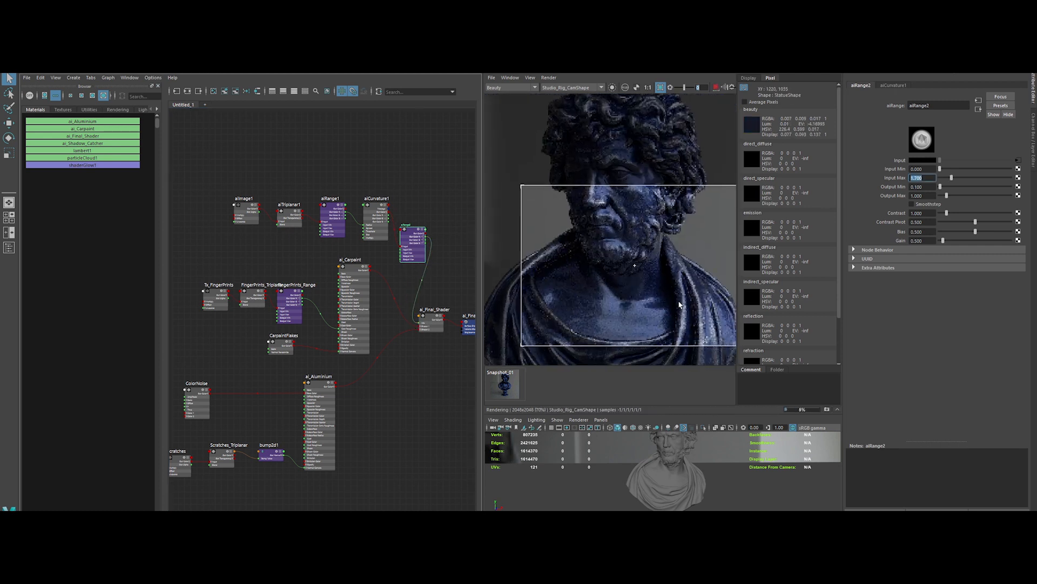
scroll(632, 228, "down", 3)
middle_click_drag(632, 228, 619, 225)
mouse_move(513, 109)
left_mouse_down()
mouse_move(688, 362)
mouse_move(706, 366)
left_mouse_up()
Rename the curvature image node as scratchesCurv and its triplanar node as scratchesCurv_Triplanar.
scroll(318, 255, "up", 3)
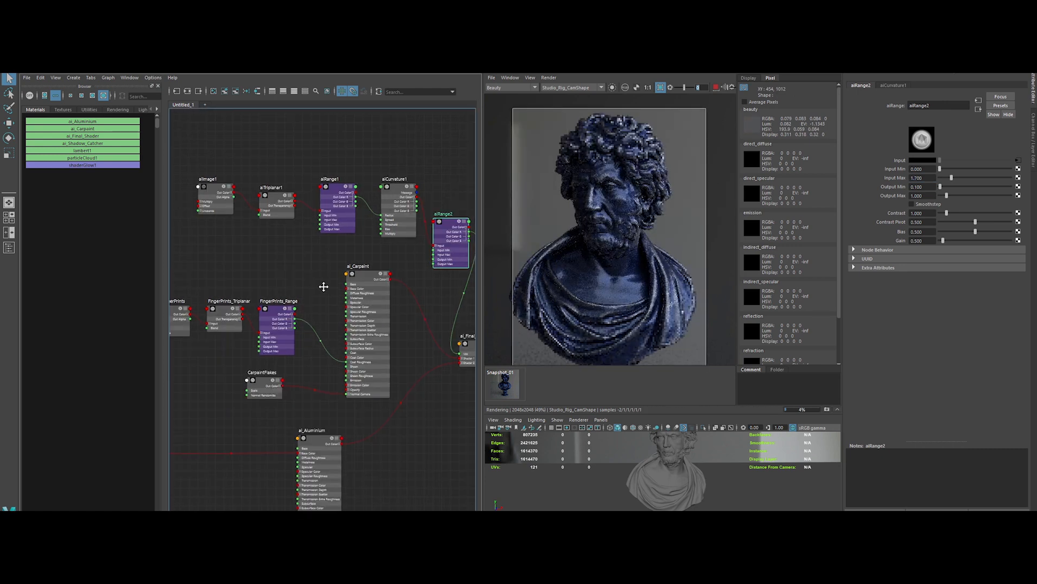
middle_click_drag(322, 287, 355, 314, "alt")
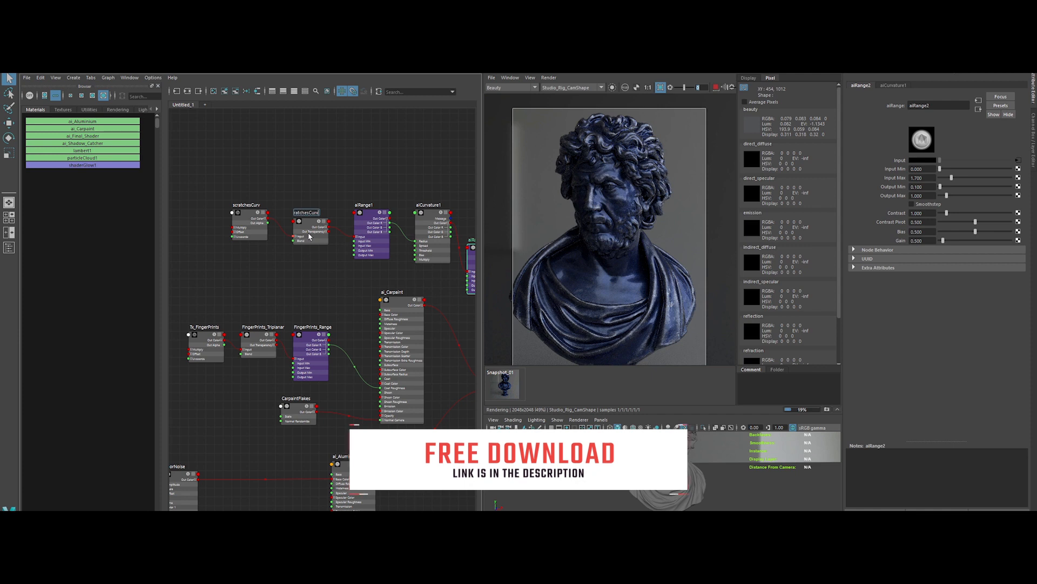
type("_Triplanar")
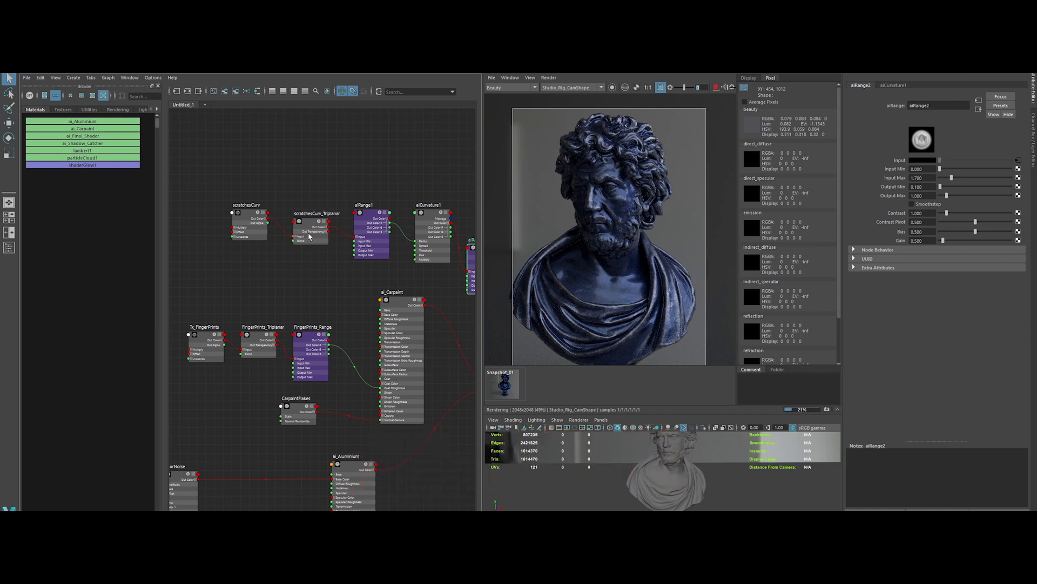